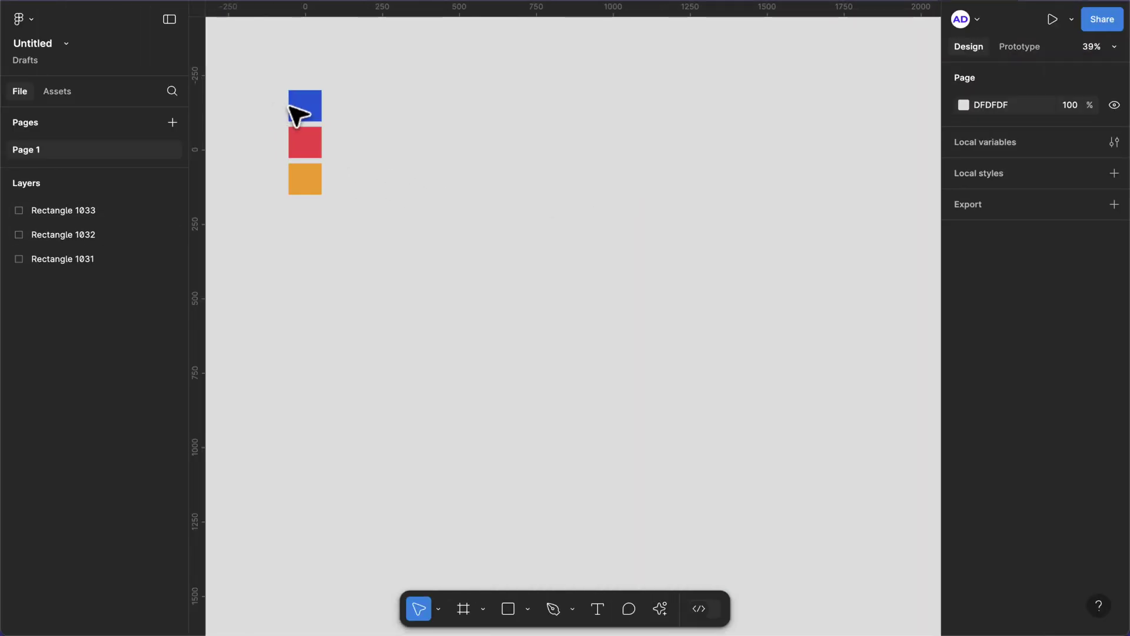
Step: Zoom in on the blue, red and orange squares
scroll(295, 108, up, 5)
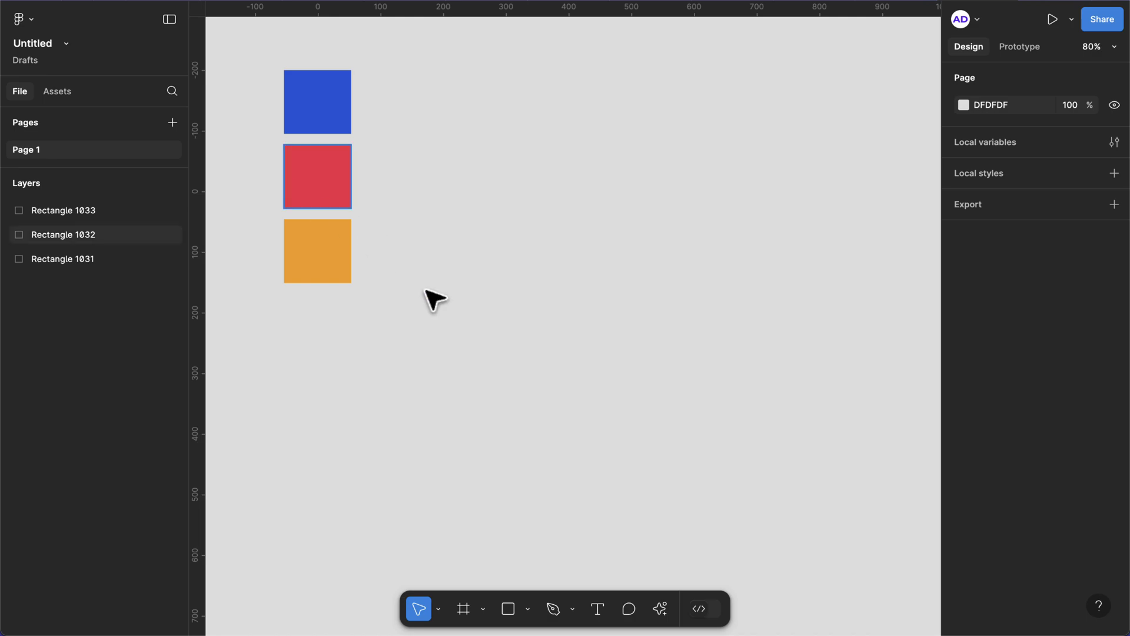
Step: Find 'foundation' under Plugins & widgets, run Foundation: Color Generator, and select the blue square
click(661, 610)
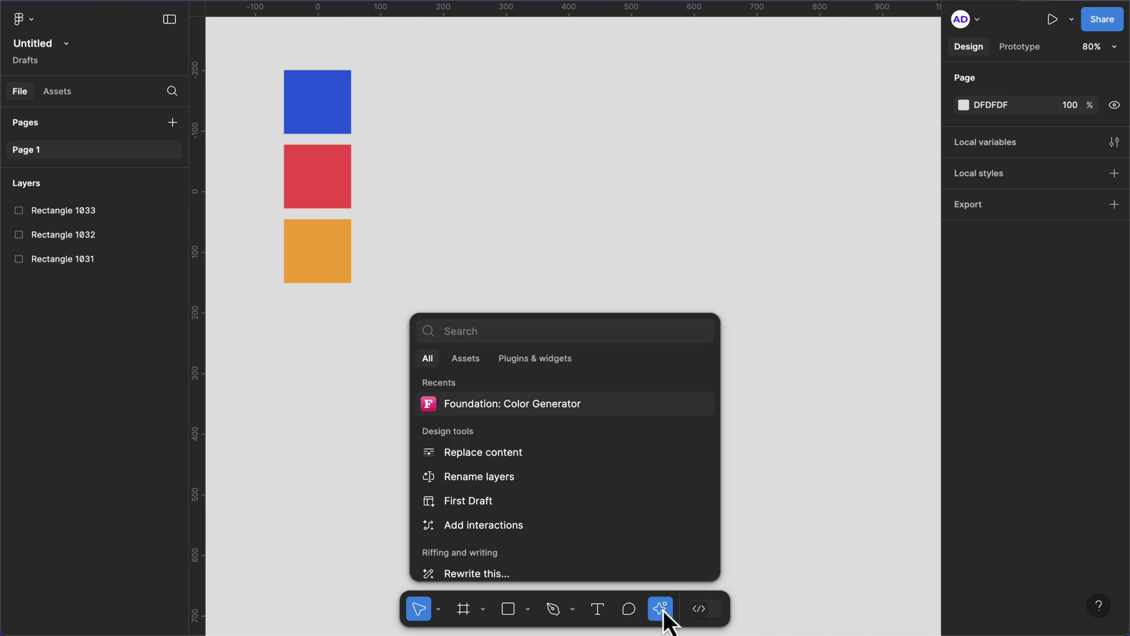
click(550, 359)
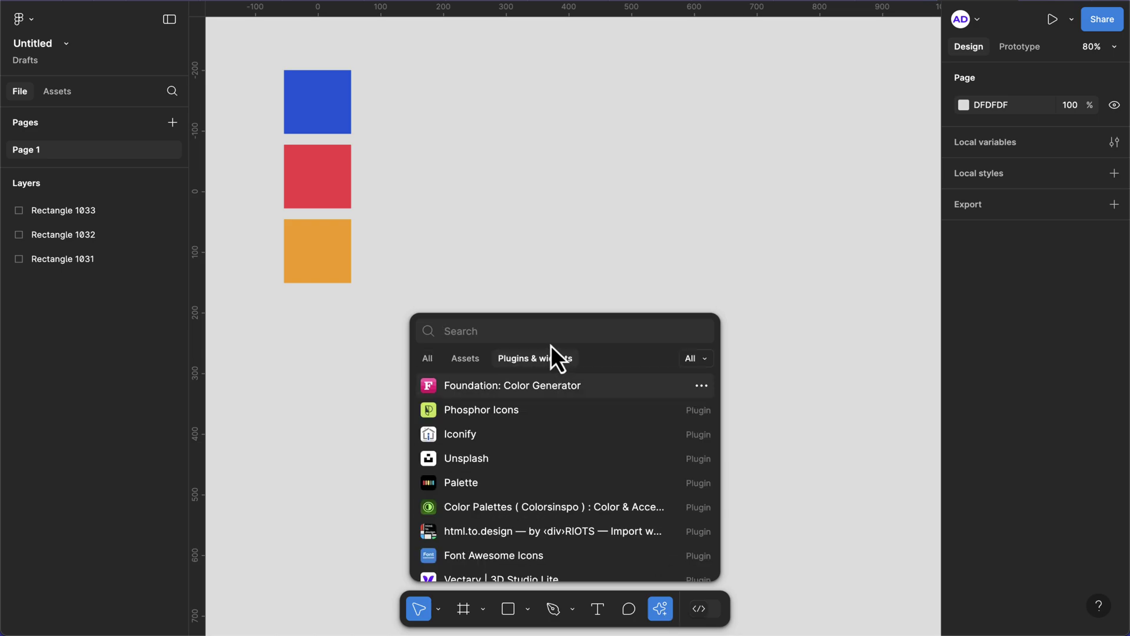
click(553, 331)
text(foundation)
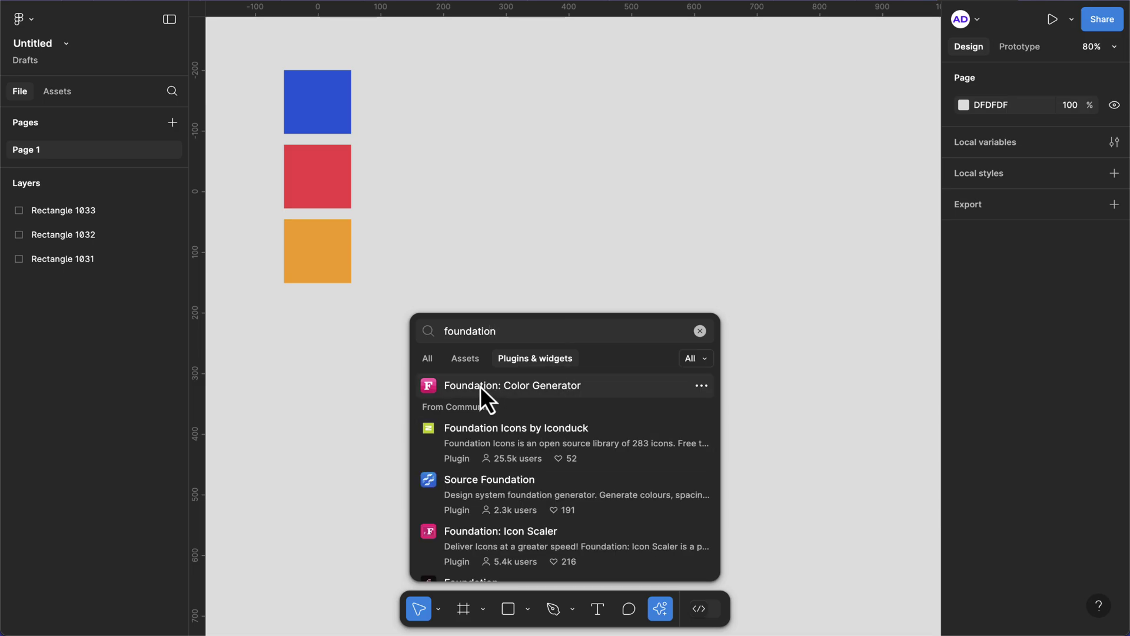
click(481, 386)
click(327, 117)
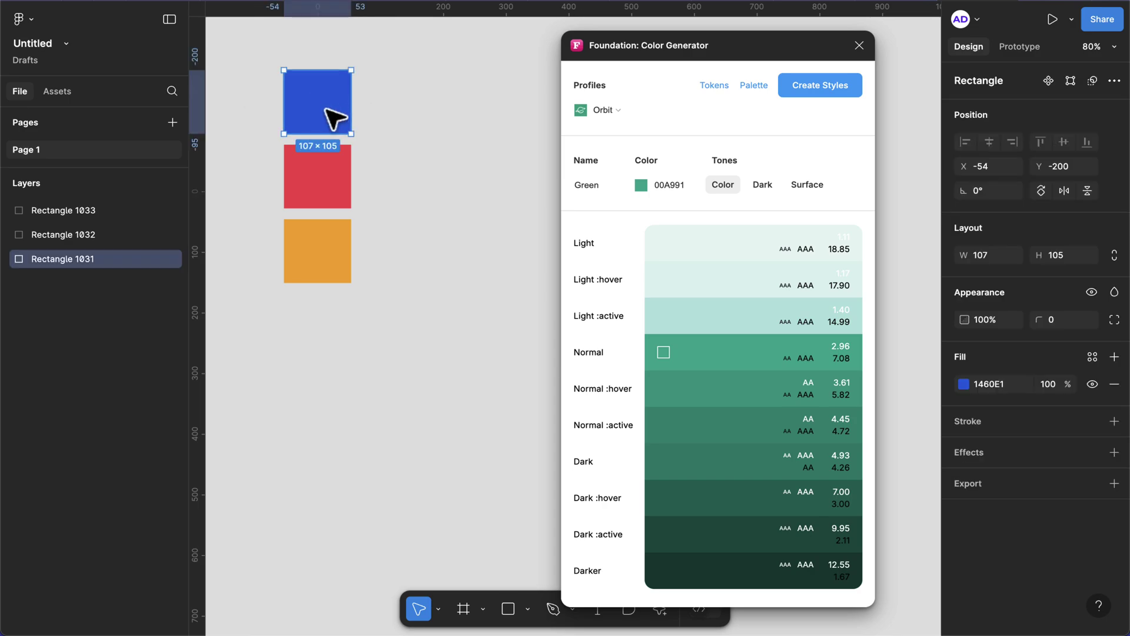
Step: Copy the blue square's fill 1460E1 into the generator's base colour field
click(1001, 386)
key(ctrl+c)
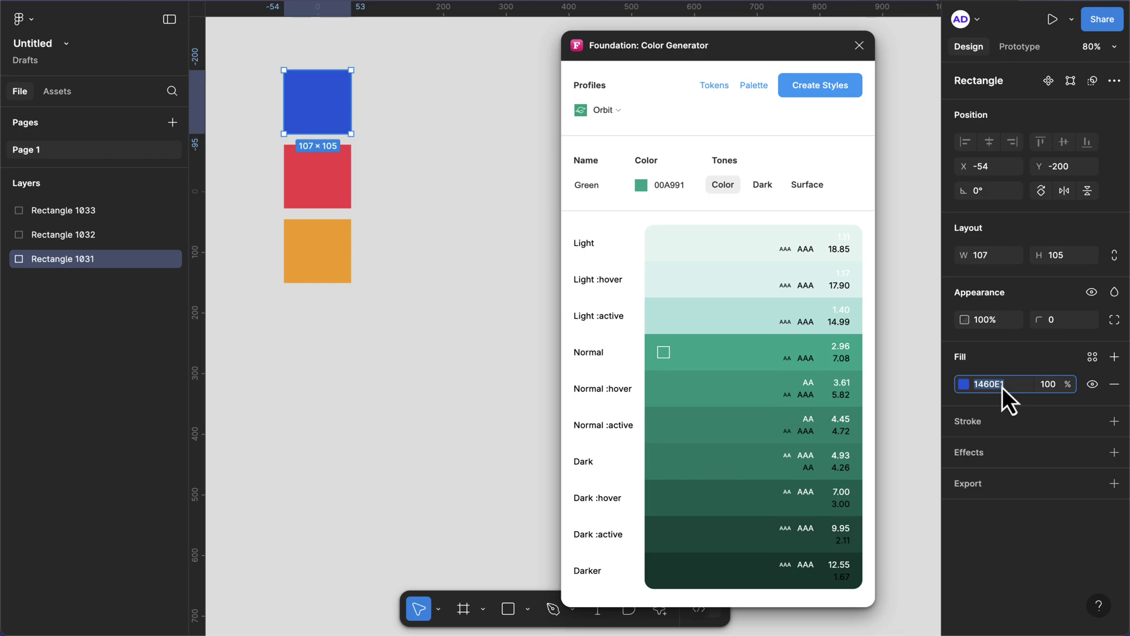
click(676, 186)
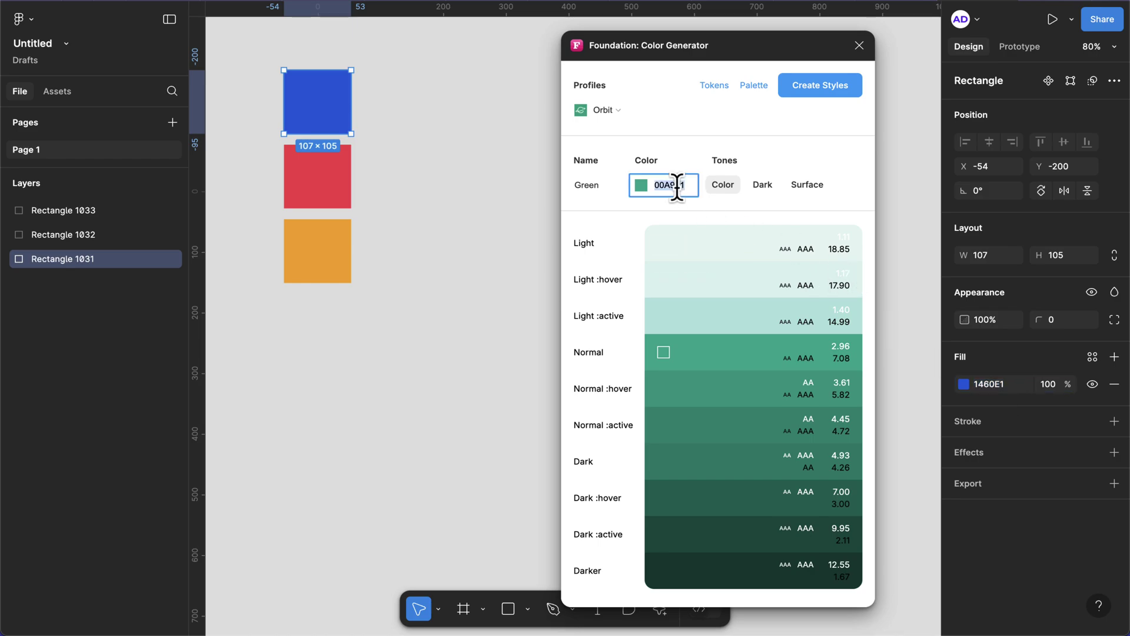
key(ctrl+v)
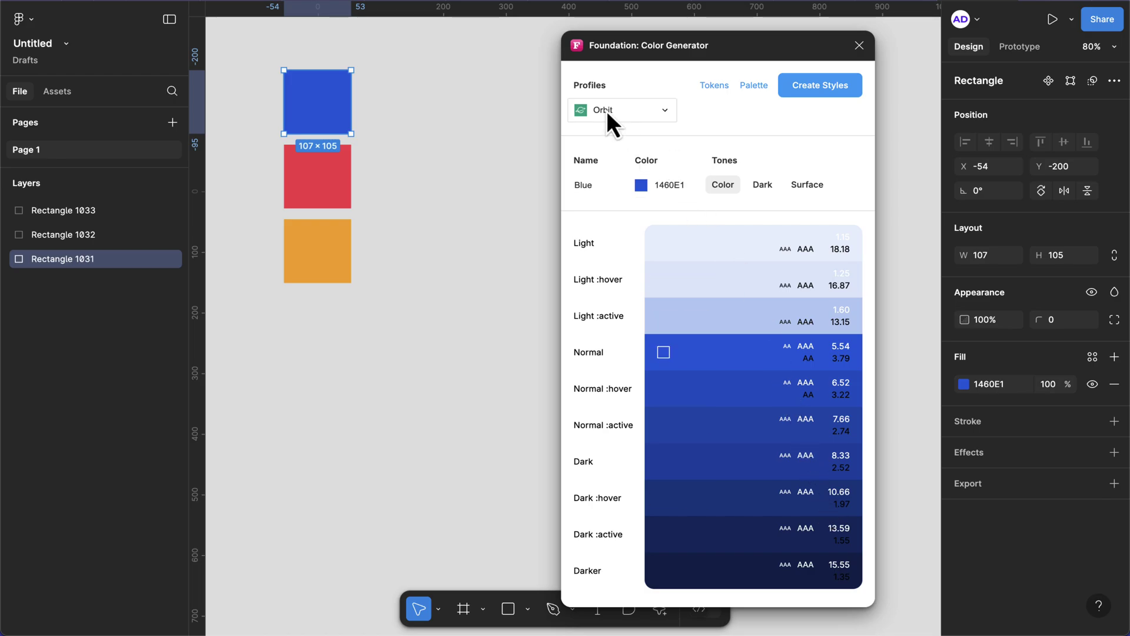
Step: Switch to the Material profile, restore base colour 1460E1, and rename the palette 'Primary'
click(643, 114)
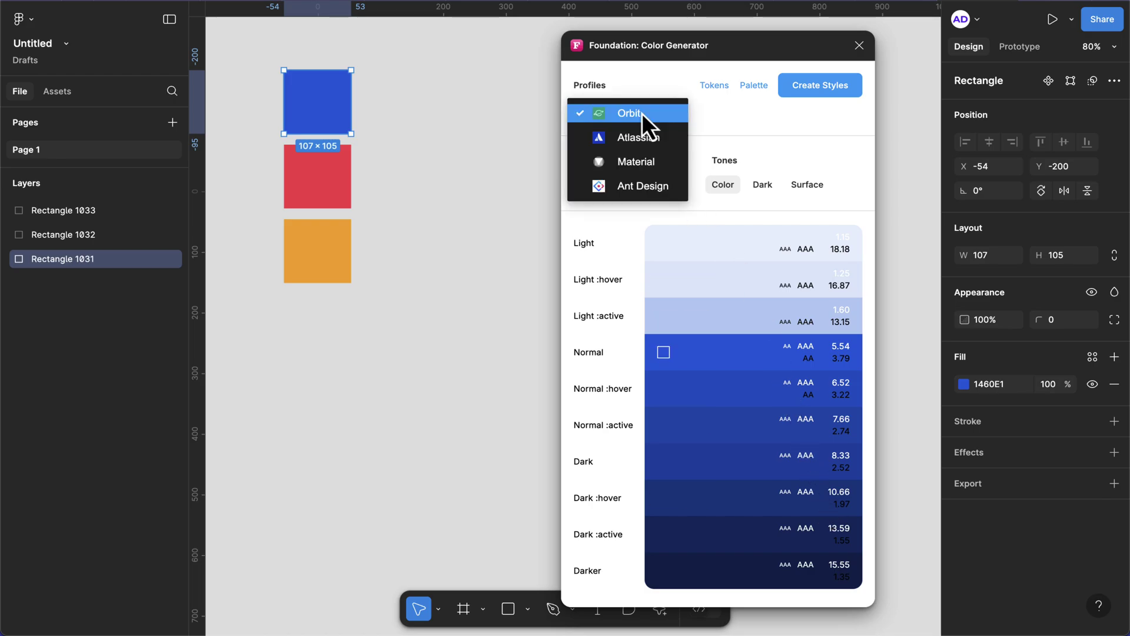
click(639, 167)
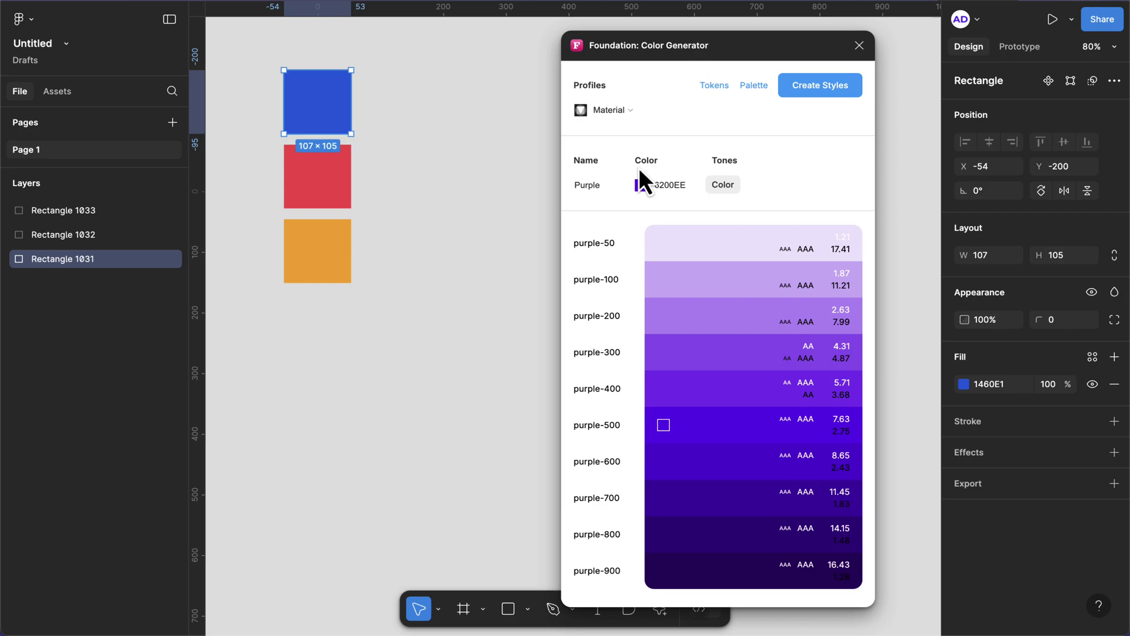
click(678, 178)
key(BackSpace)
key(ctrl+v)
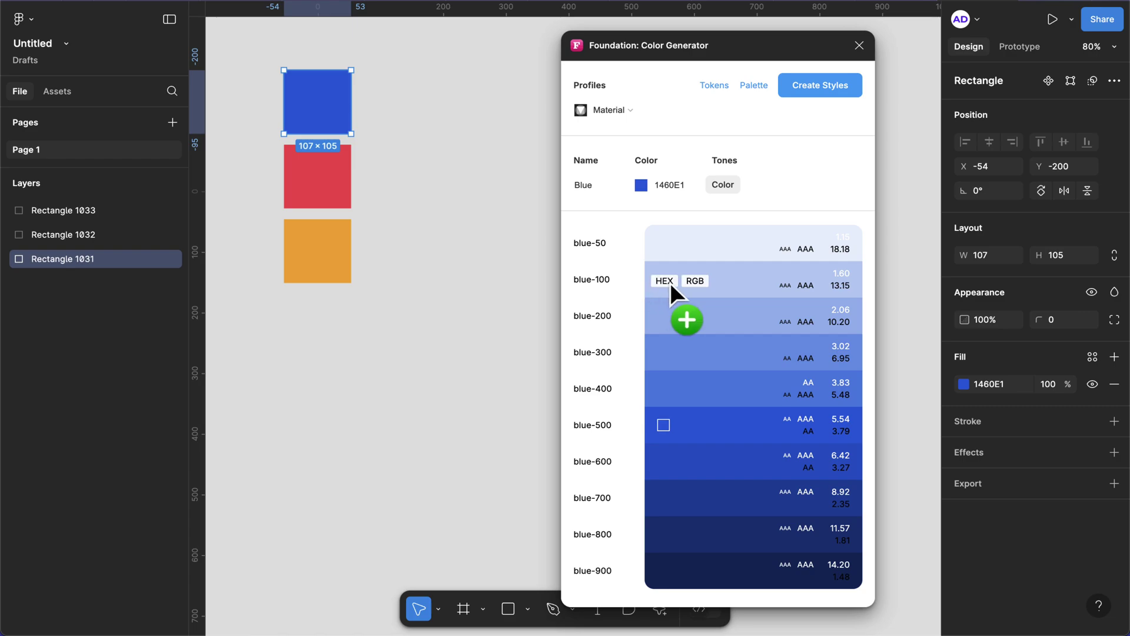
double_click(600, 184)
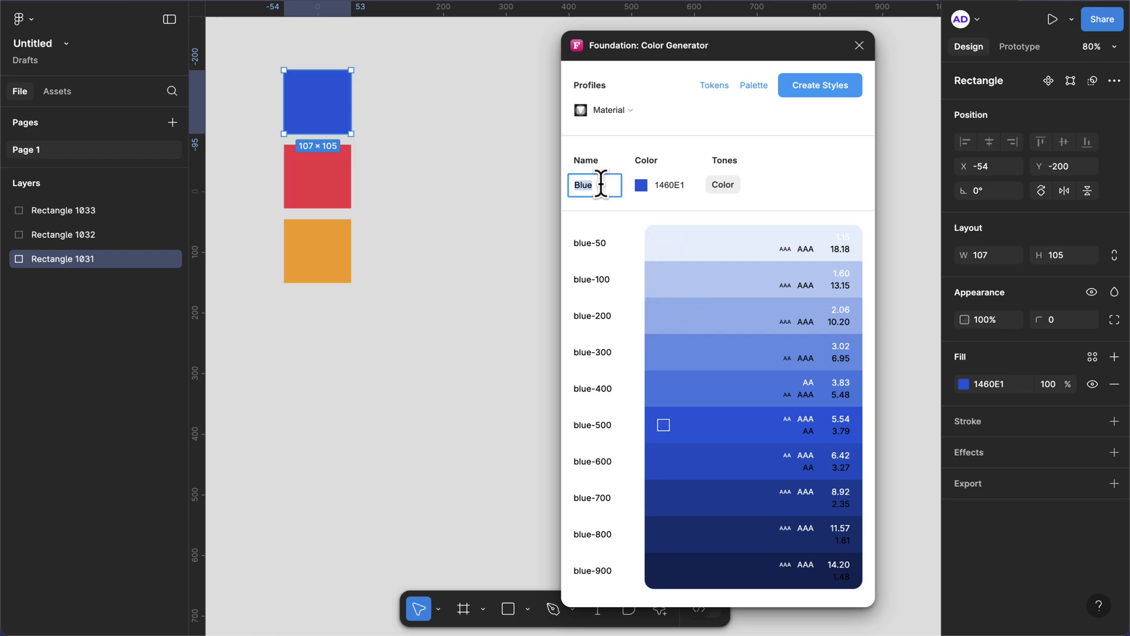
text(Primary)
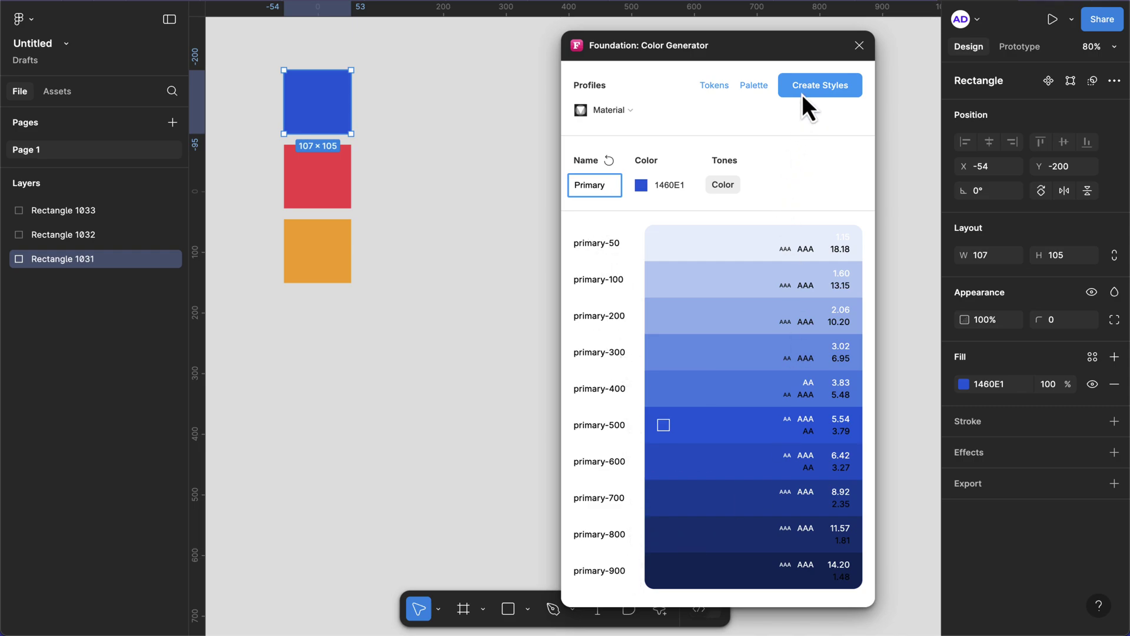
Step: Place the primary-50 to primary-900 palette frame on the canvas and create its 10 styles
click(755, 89)
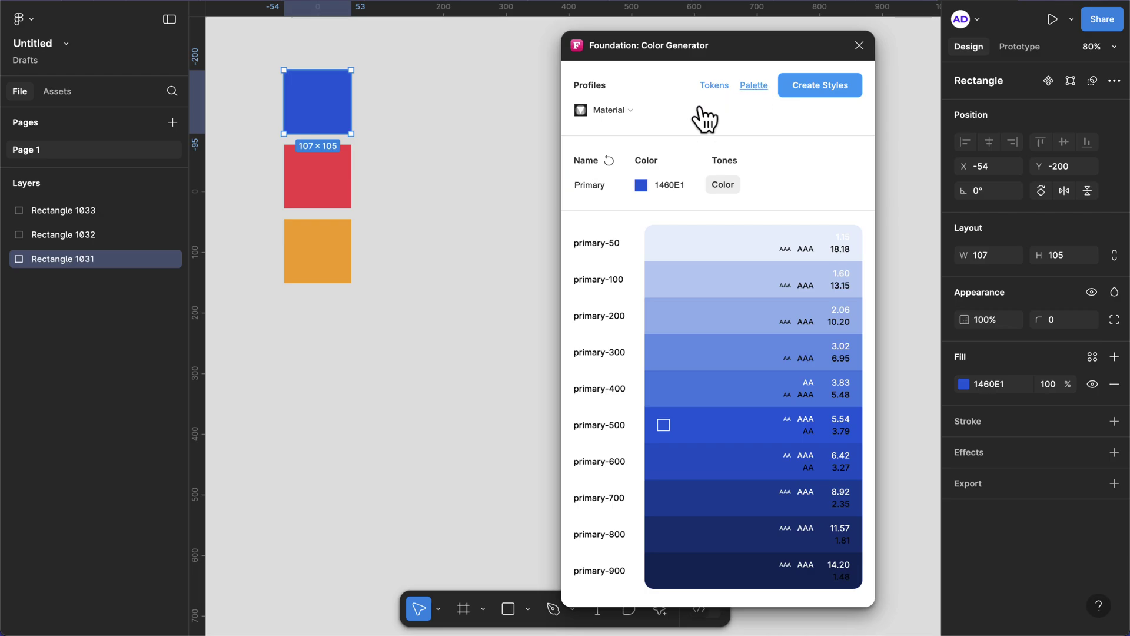
scroll(468, 279, down, 3)
scroll(471, 271, right, 5)
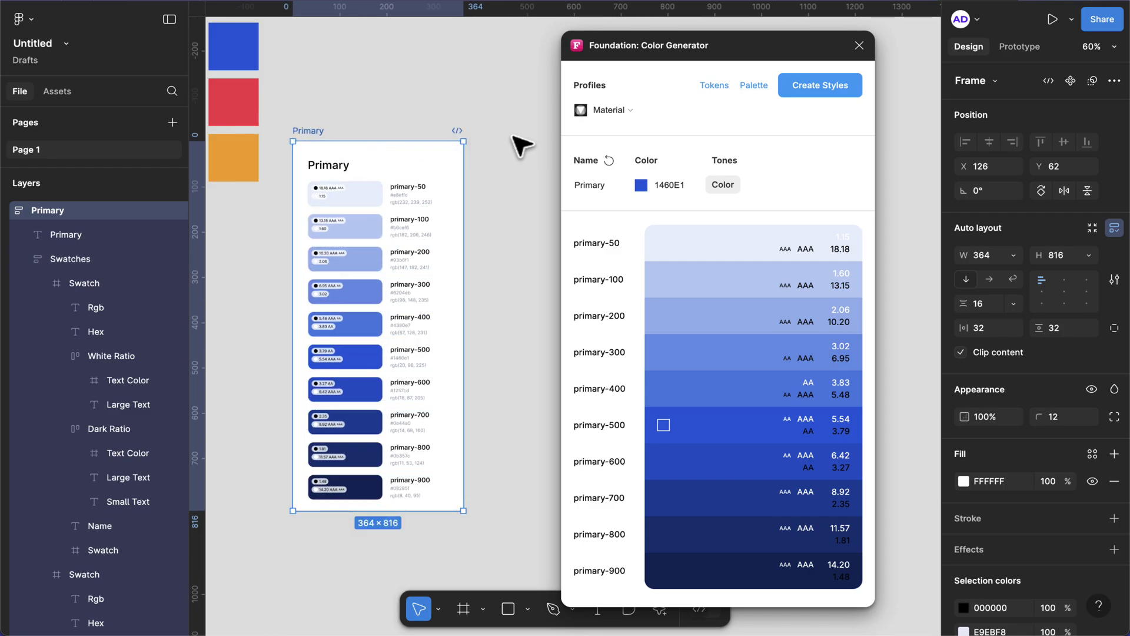
click(808, 90)
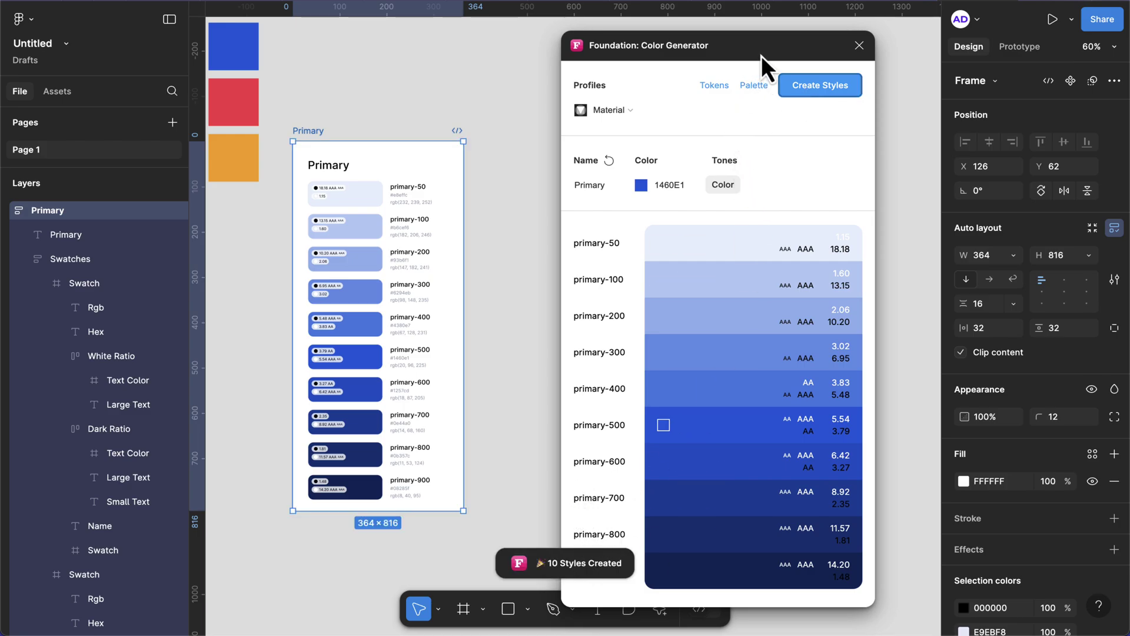
Step: Drag the Primary style group out of the Foundation group in Local styles
drag(761, 55, 594, 48)
click(844, 200)
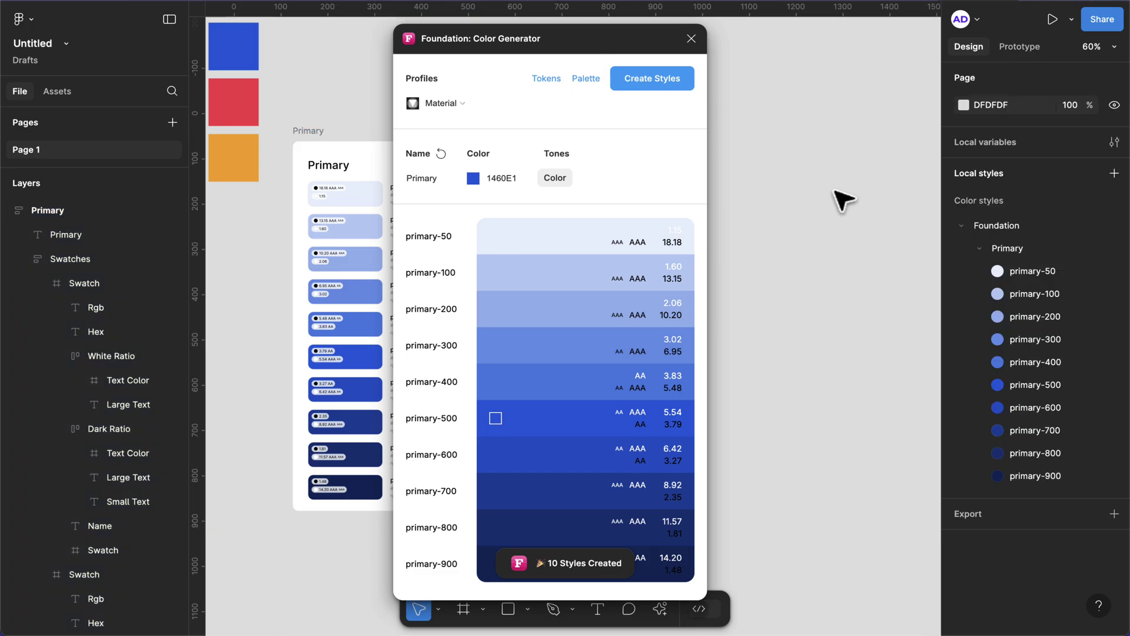
scroll(800, 239, right, 5)
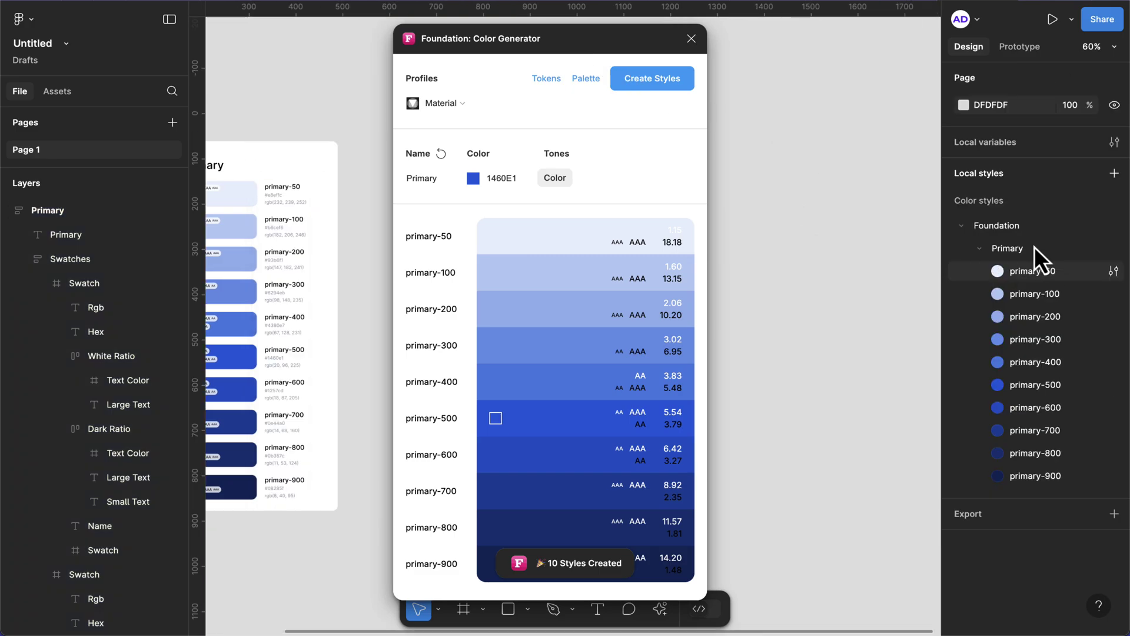
click(963, 227)
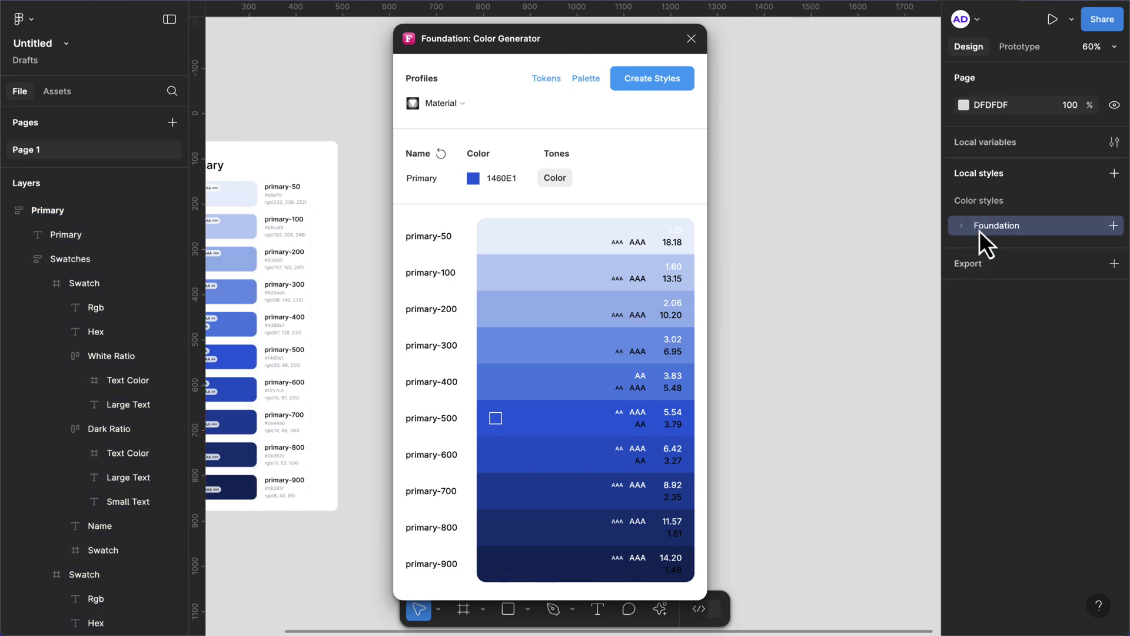
click(959, 229)
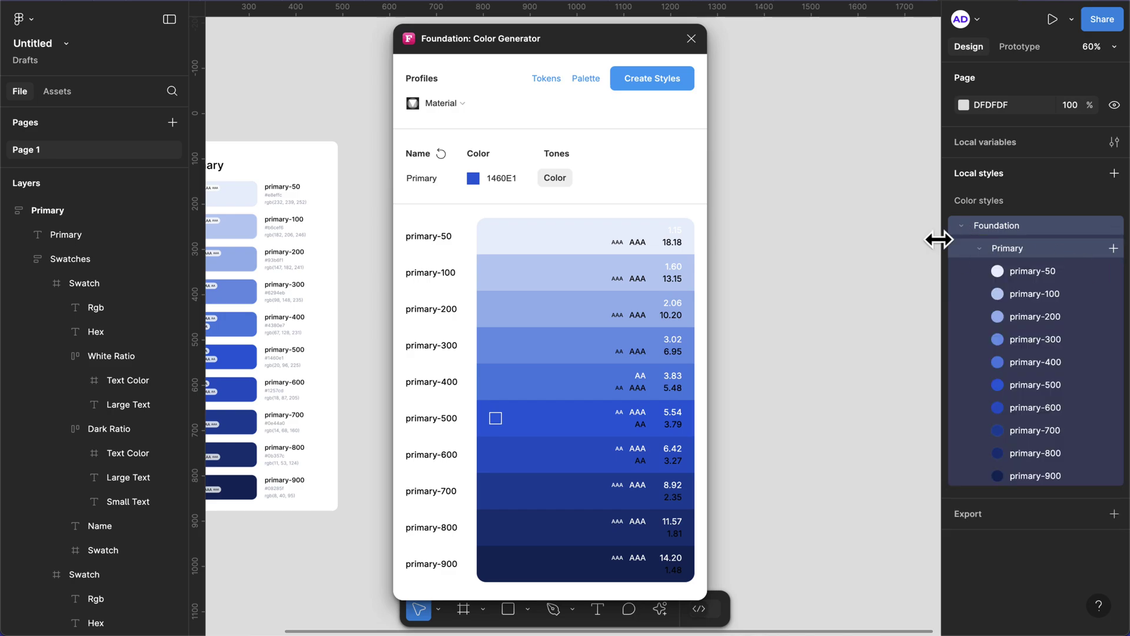
click(982, 250)
click(981, 249)
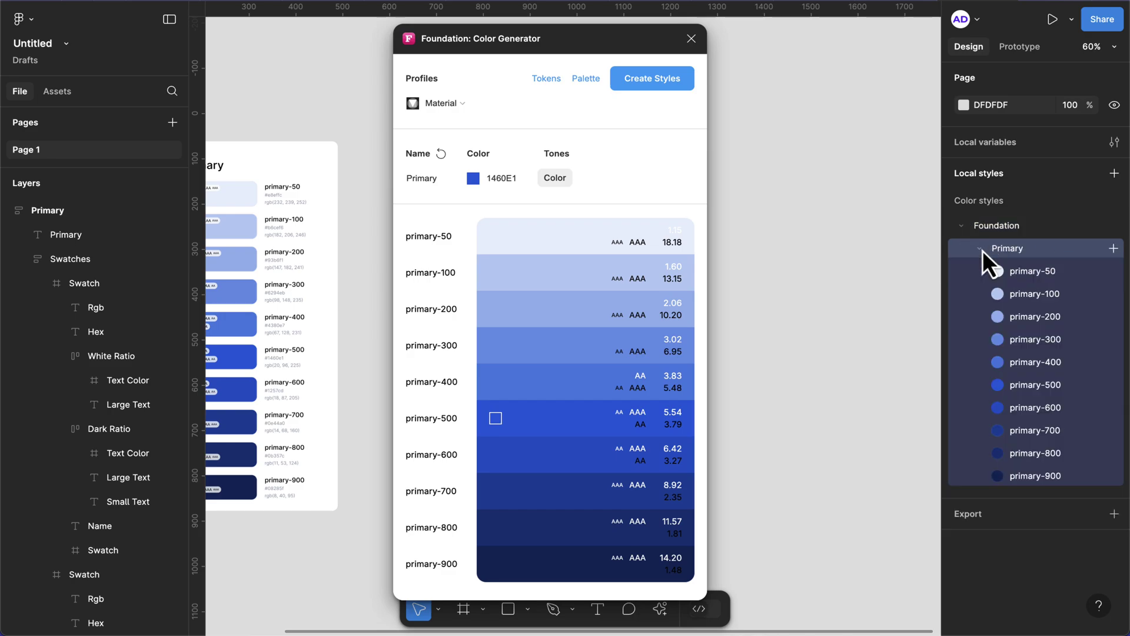
drag(981, 254, 993, 218)
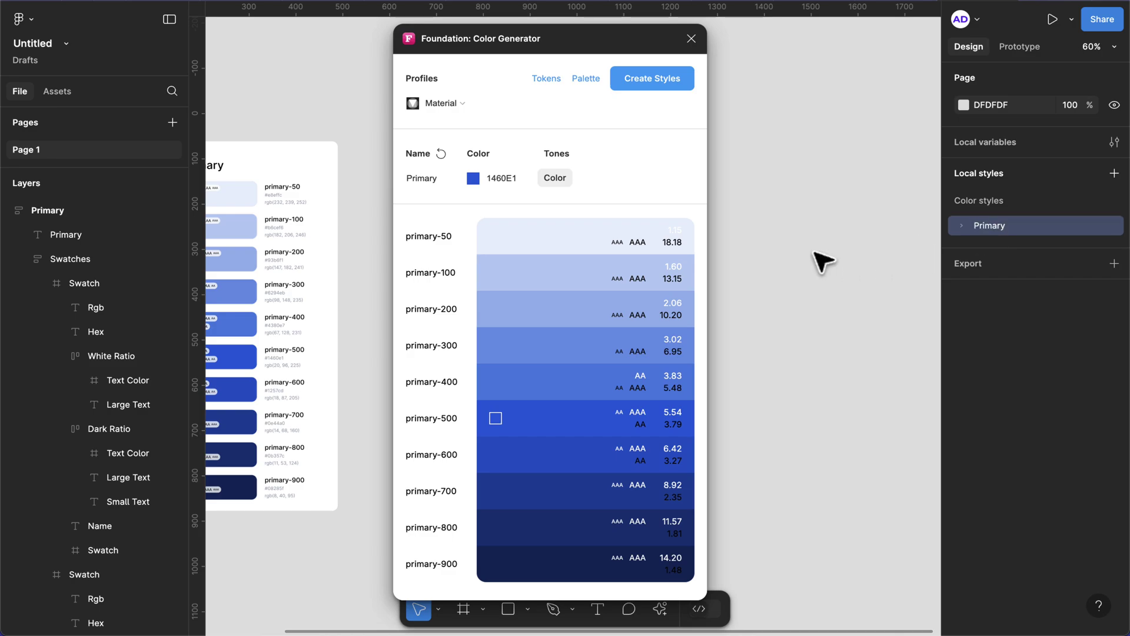
scroll(771, 268, right, 3)
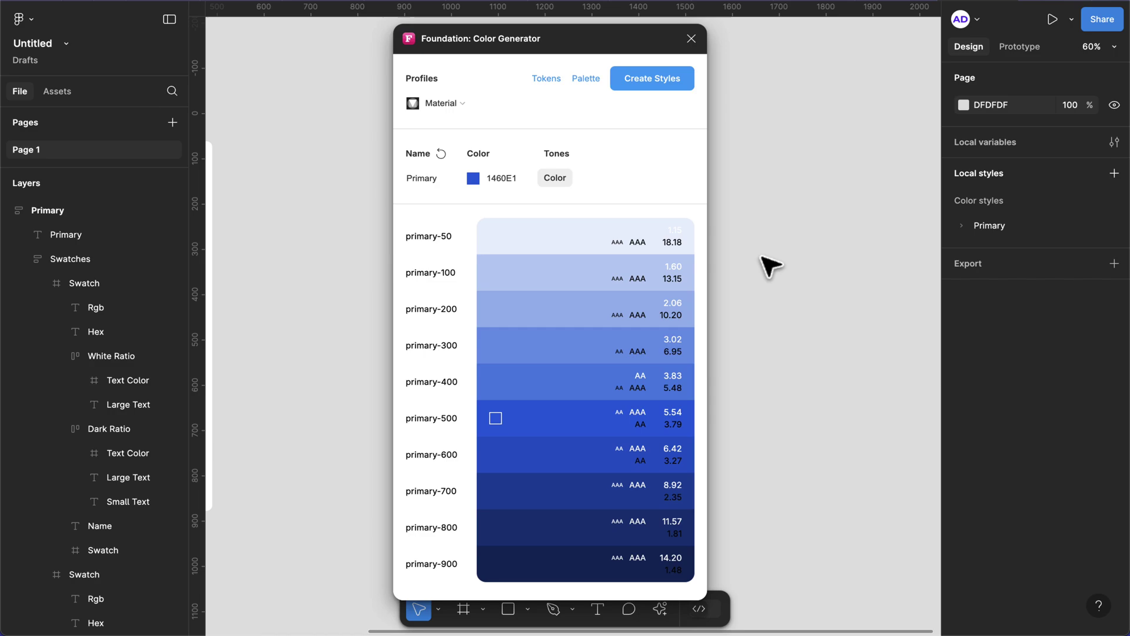
Step: Close the generator and draw a 396×206 rectangle on the empty canvas
click(692, 39)
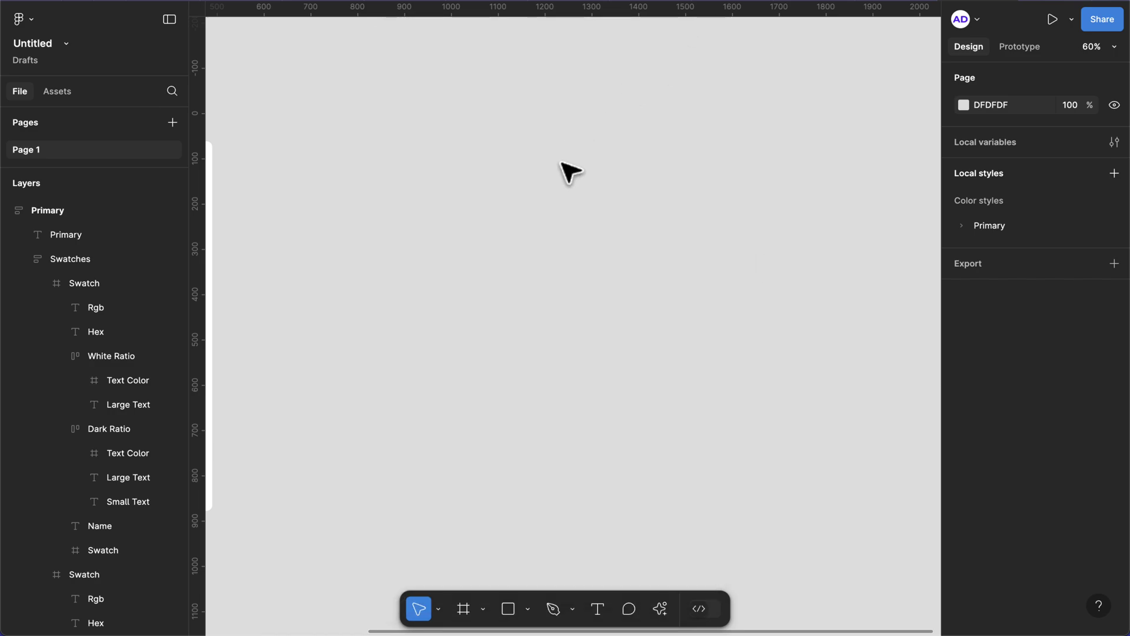
key(r)
drag(527, 141, 713, 234)
Step: Apply the Primary/primary-50 colour style to the rectangle's fill, using the list view
click(1093, 356)
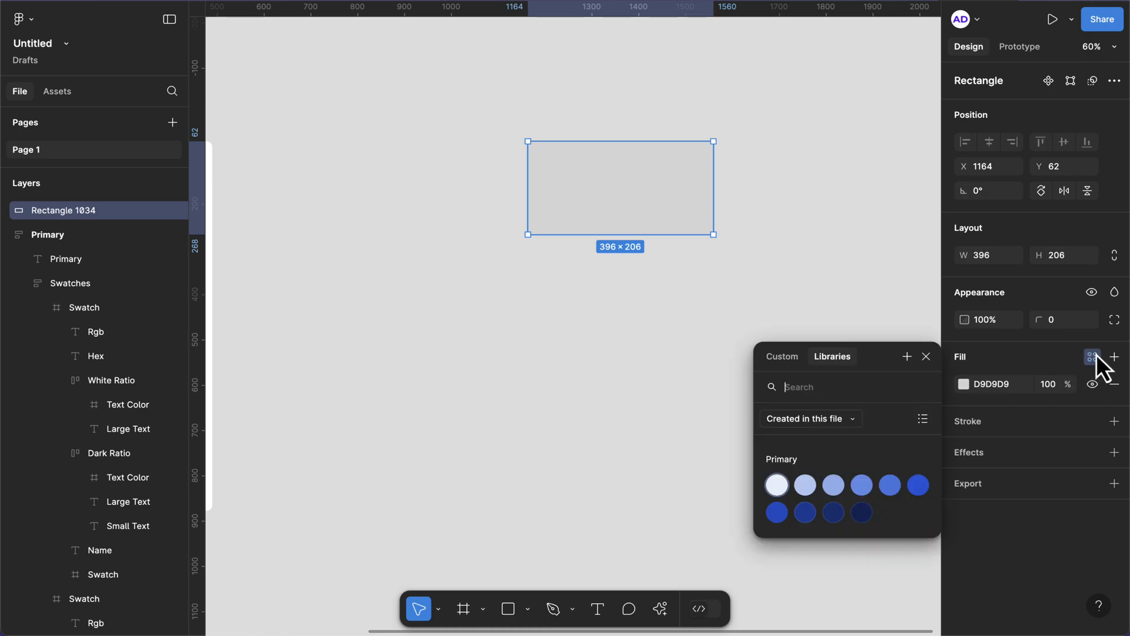
click(921, 418)
scroll(852, 499, down, 1)
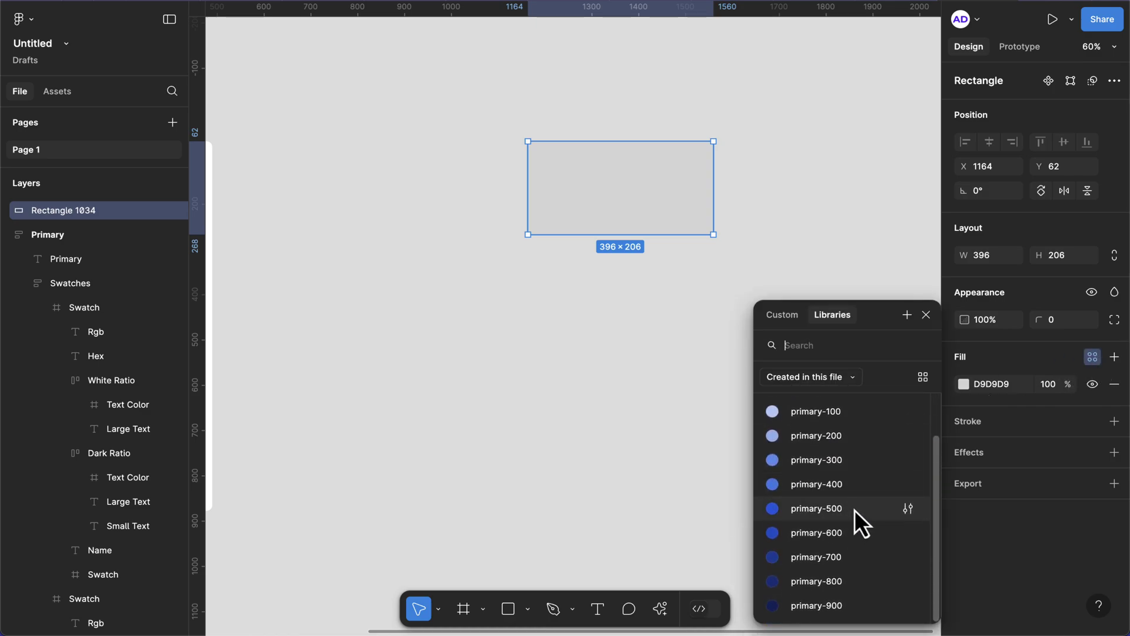
scroll(852, 501, up, 1)
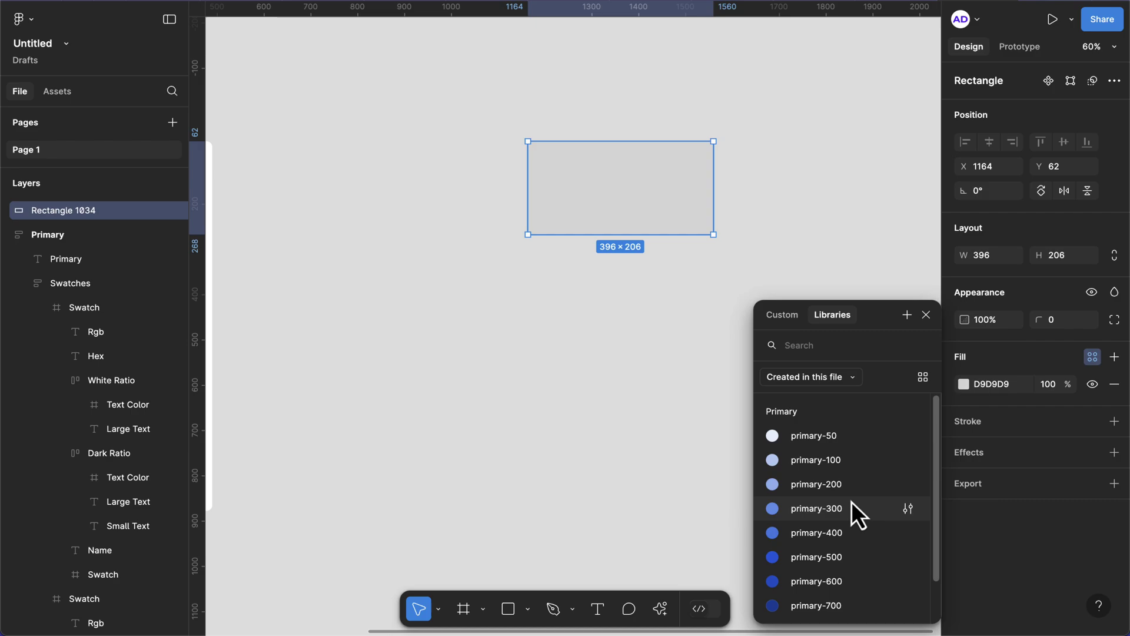
click(818, 436)
scroll(719, 335, down, 3)
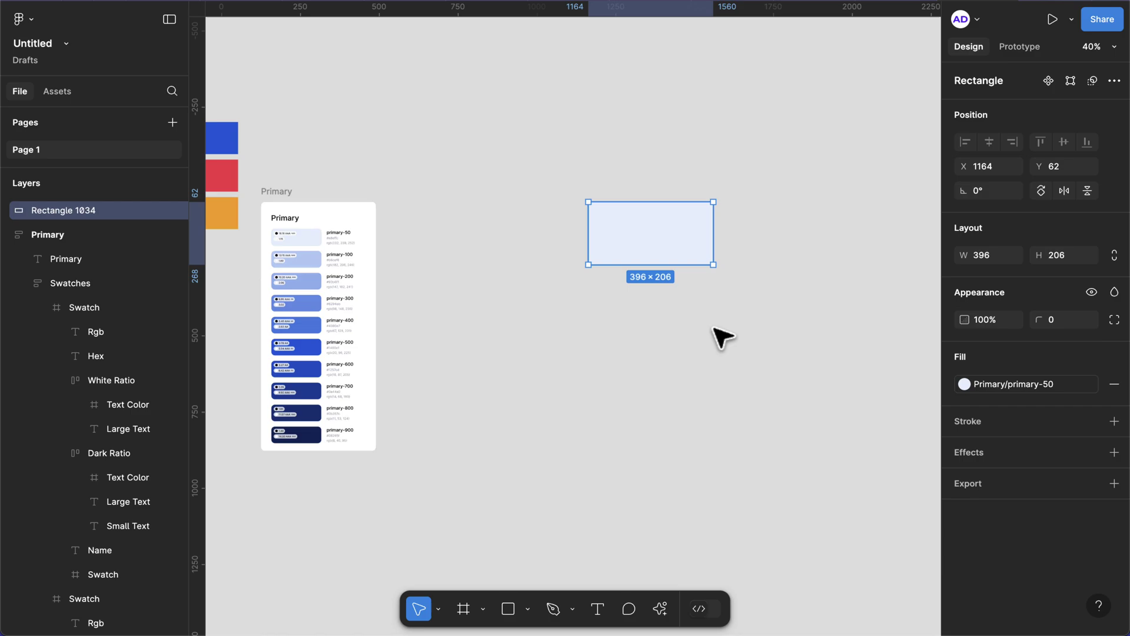
scroll(297, 194, left, 3)
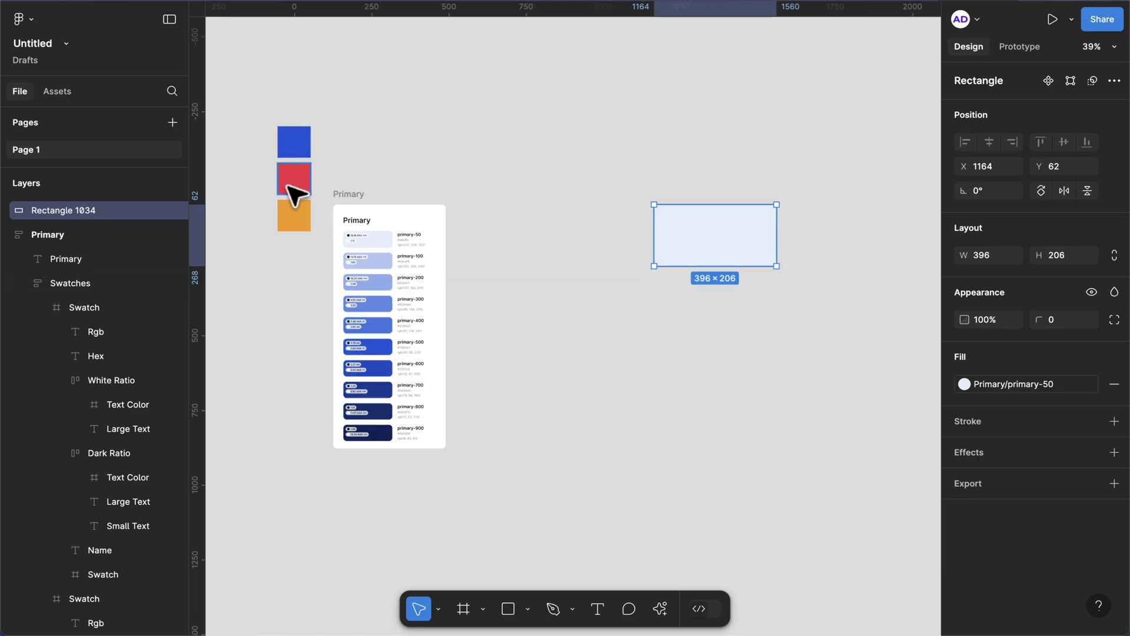
scroll(295, 192, up, 1)
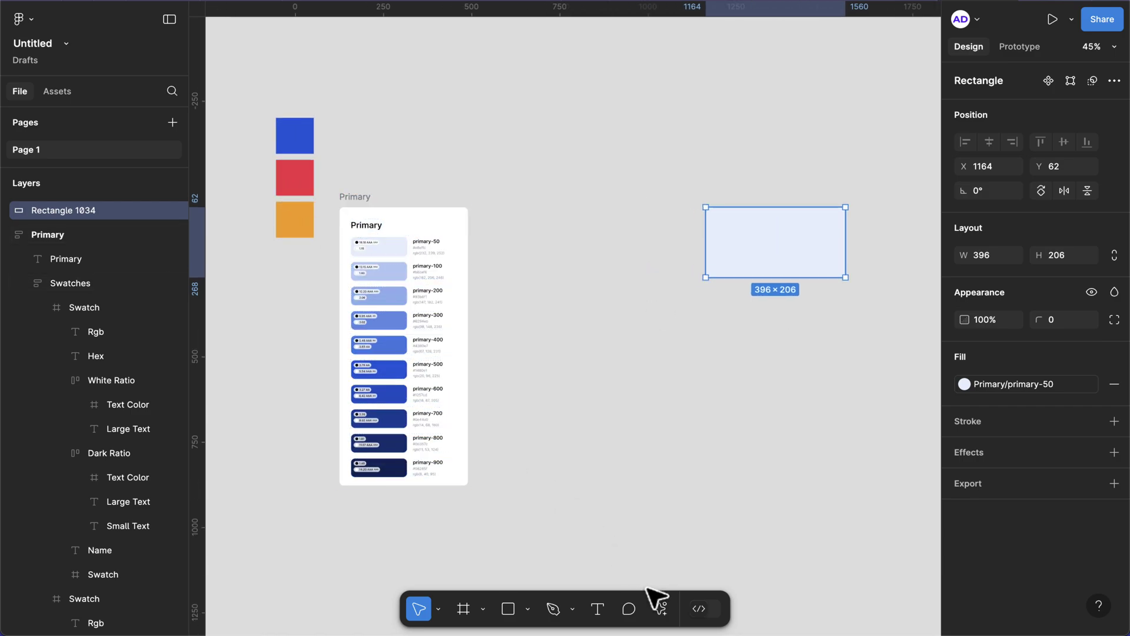
Step: Relaunch Foundation: Color Generator from Plugins & widgets and select the red swatch
click(660, 607)
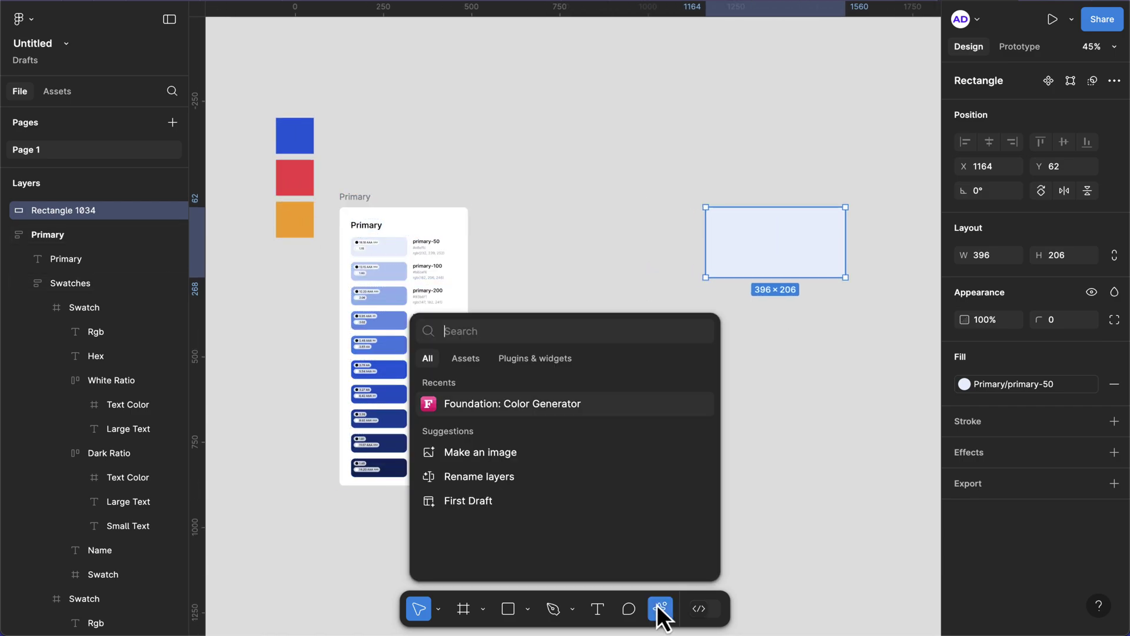
click(556, 362)
click(509, 386)
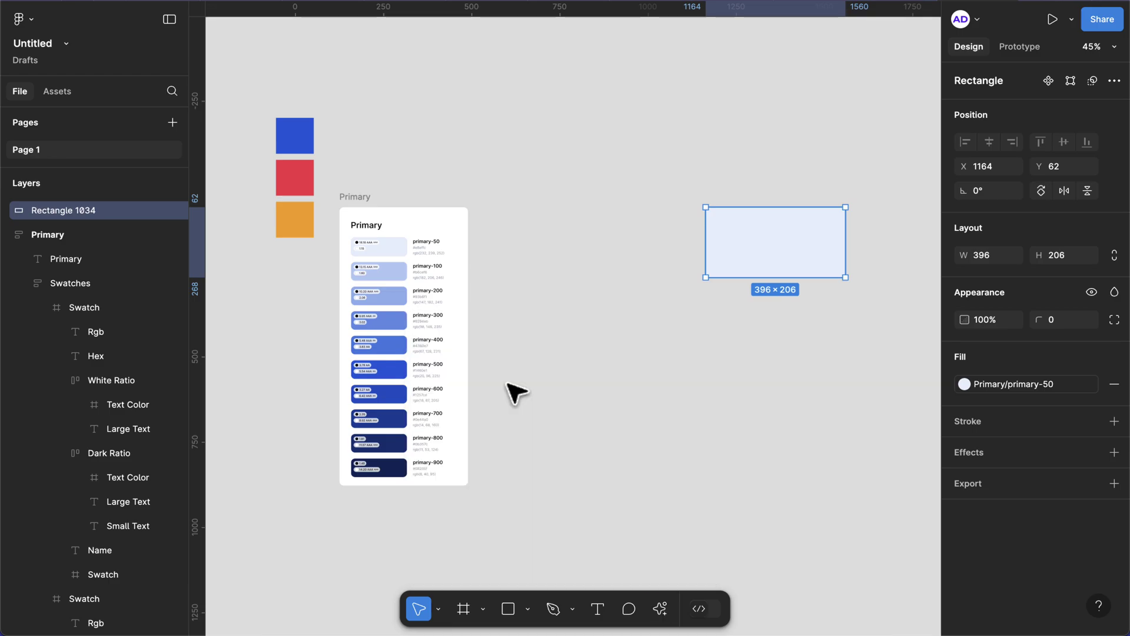
scroll(277, 187, right, 2)
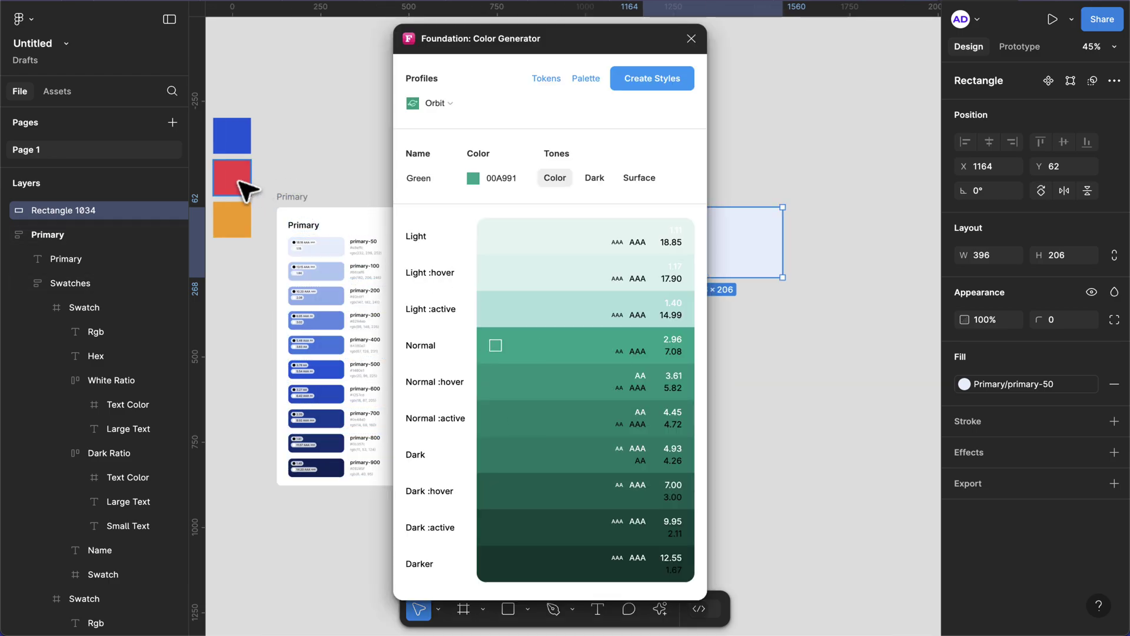
click(244, 182)
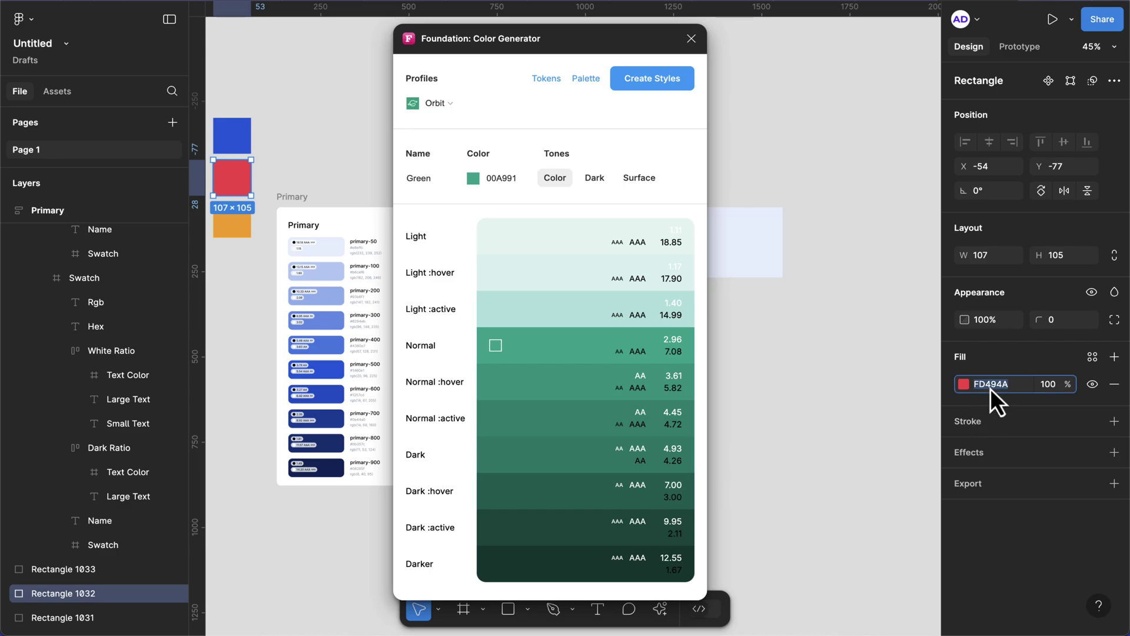
Step: Set the generator to the Material profile with base colour FD494A and name 'Error'
click(514, 180)
click(448, 104)
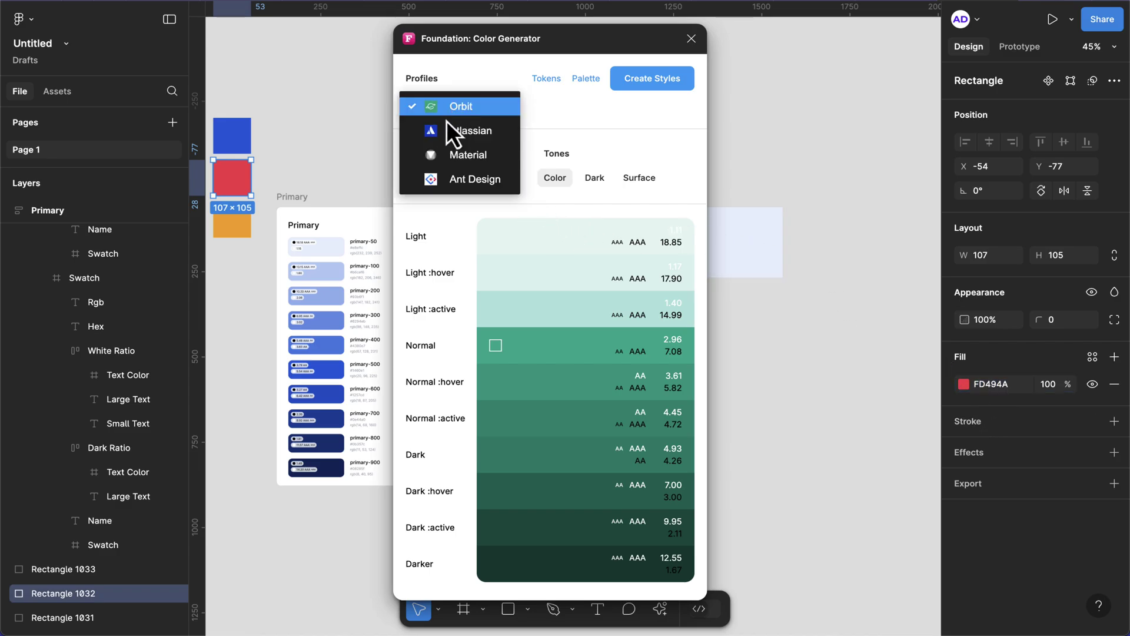
click(447, 154)
click(498, 176)
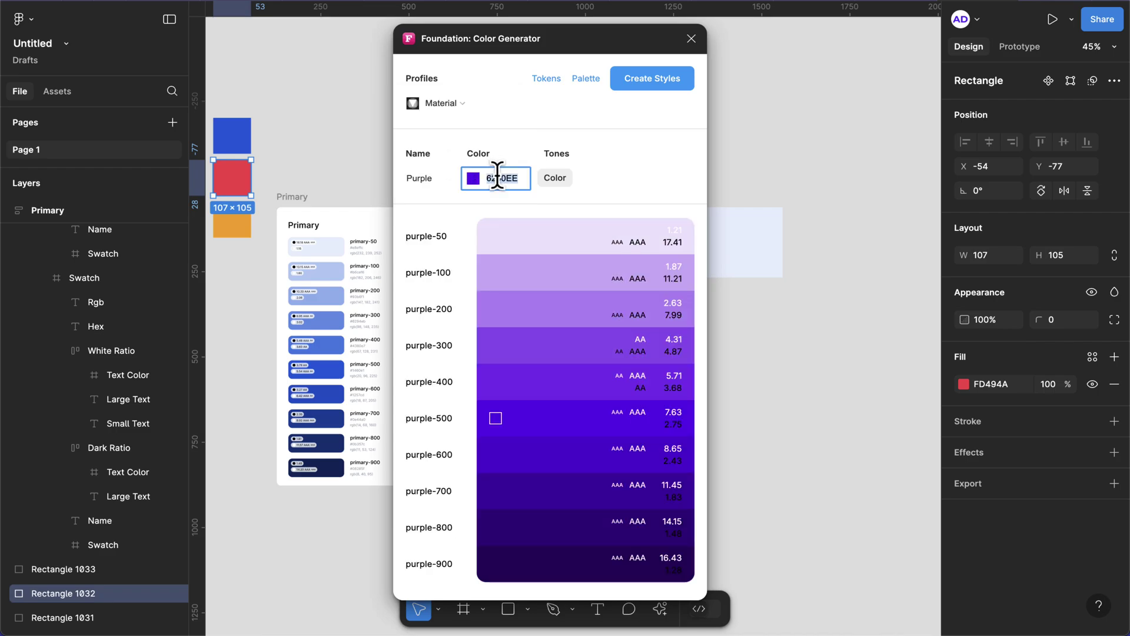
text(FD494A)
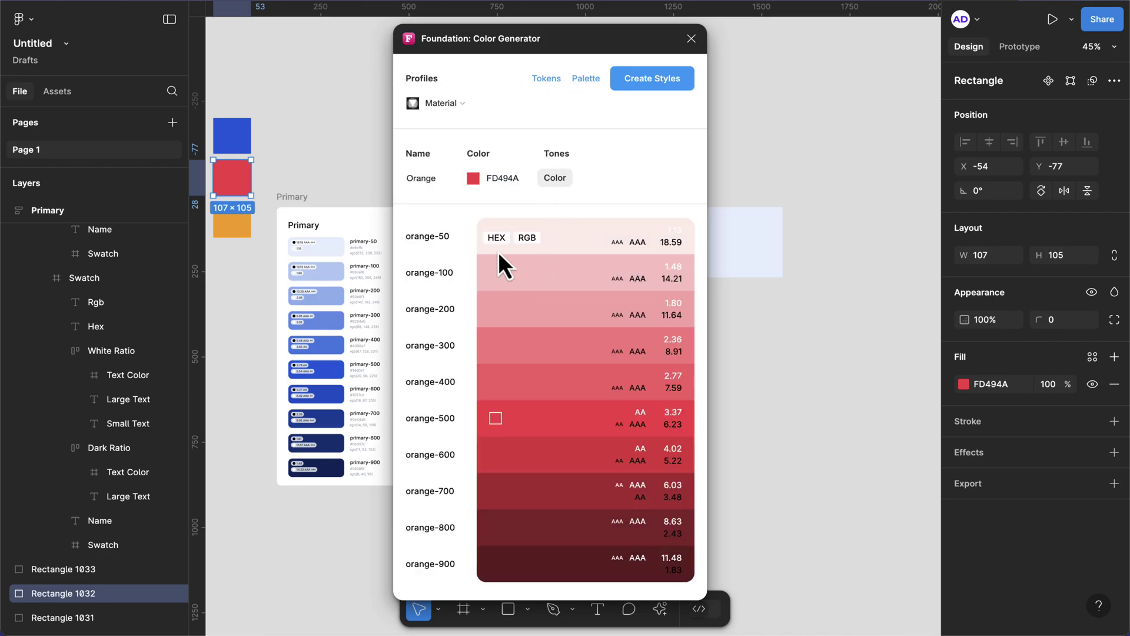
click(430, 177)
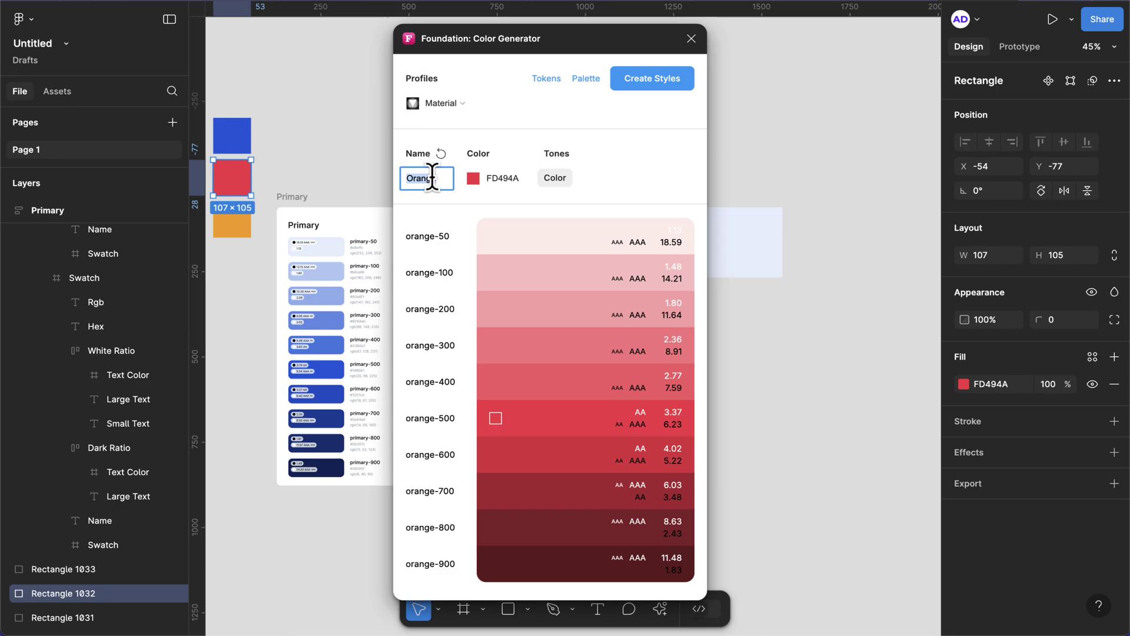
text(Error)
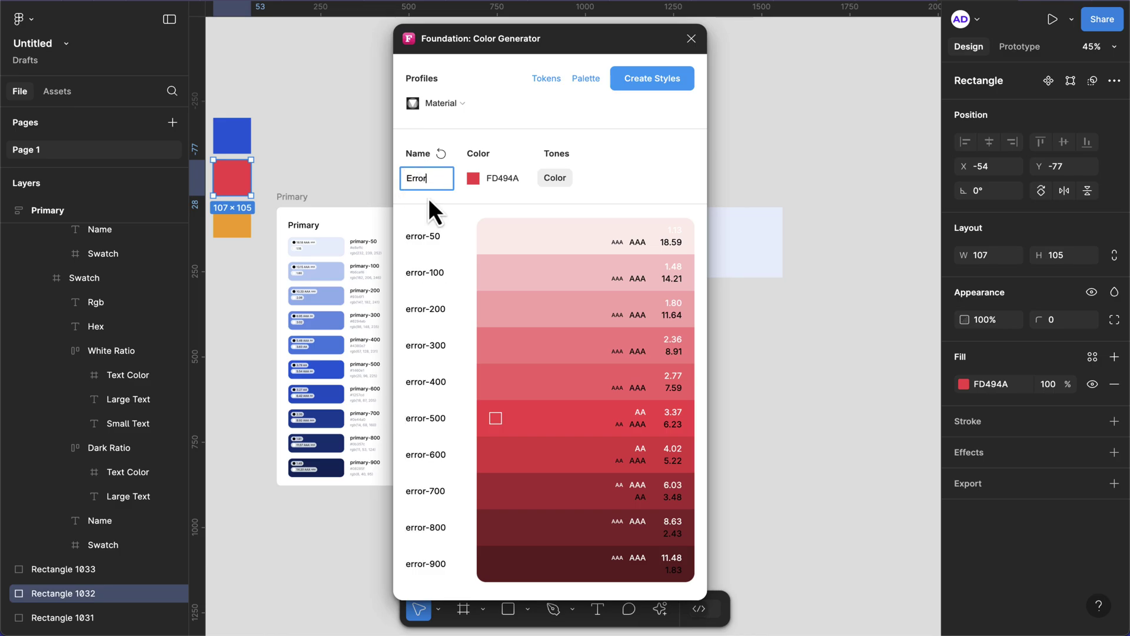
Step: Create the ten Error colour styles, error-50 to error-900
click(649, 78)
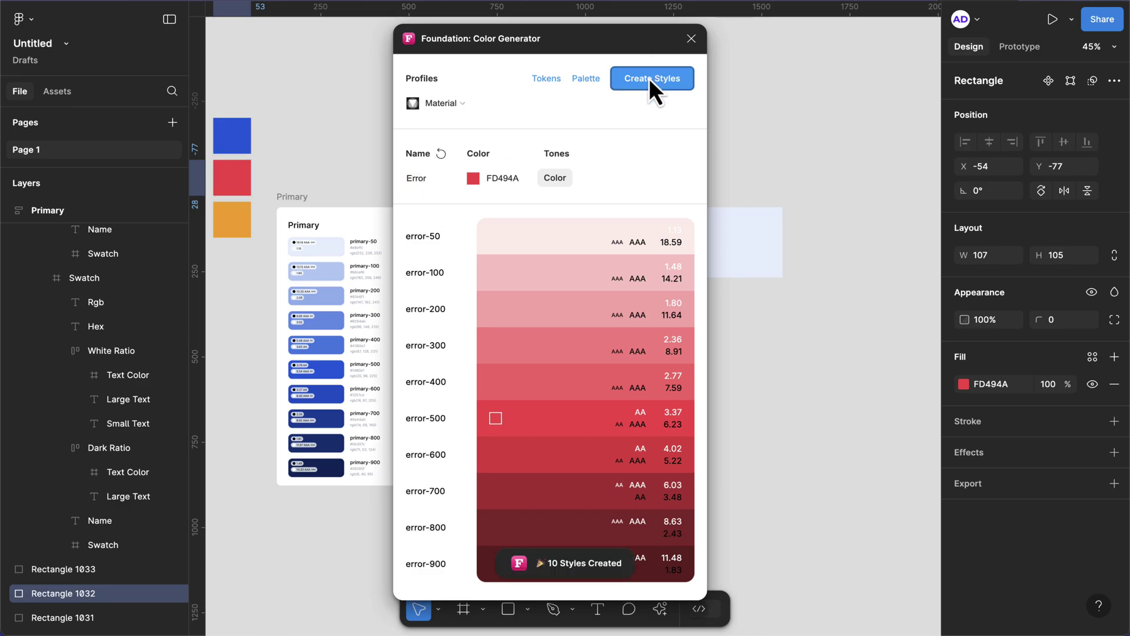
click(886, 205)
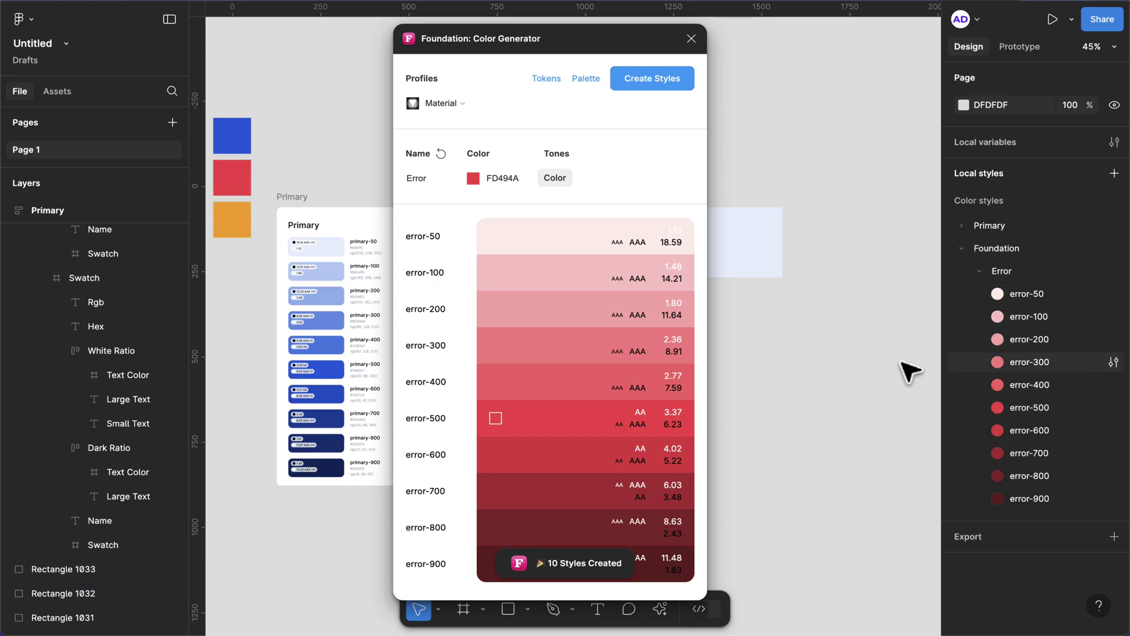
mouse_move(577, 393)
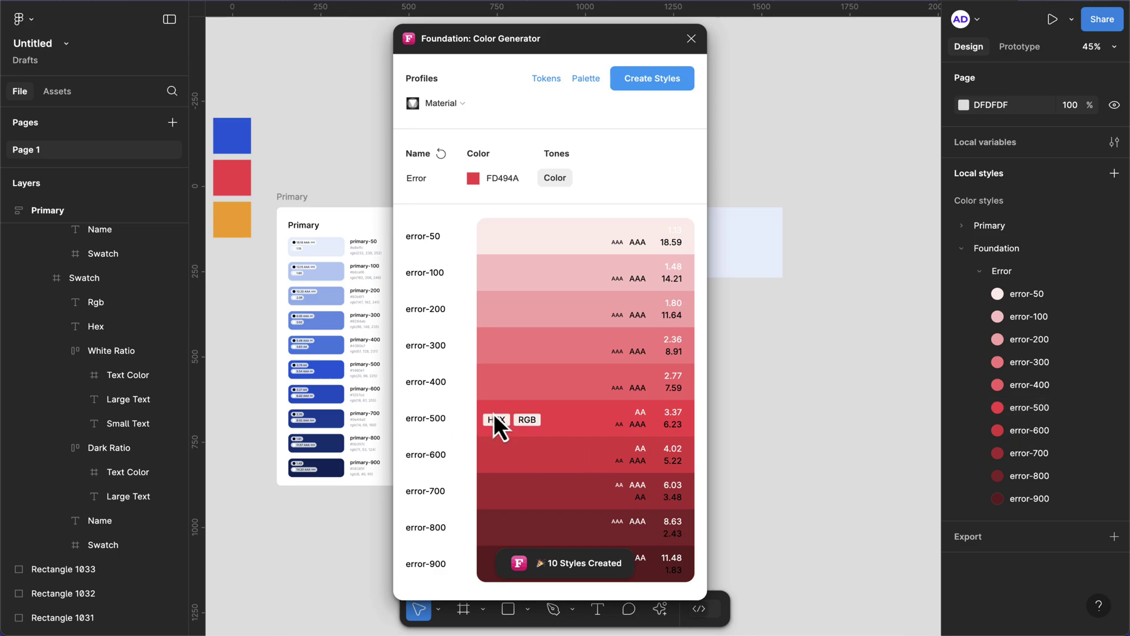
mouse_move(552, 443)
mouse_move(498, 427)
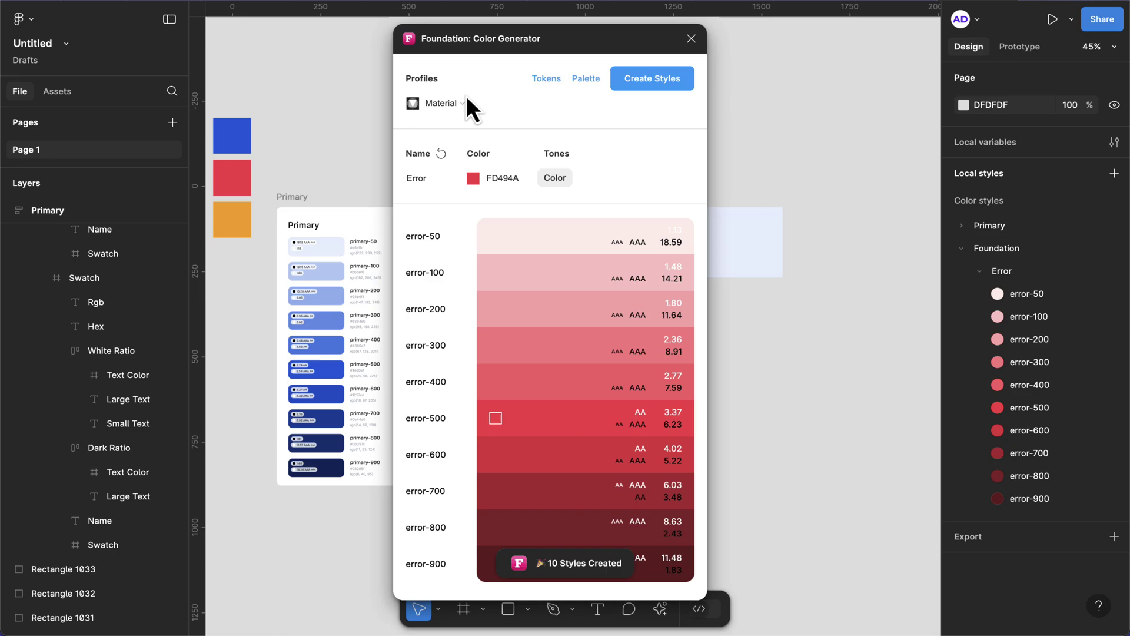
Step: Copy the orange swatch's FEA500 into the generator's base colour field
click(232, 229)
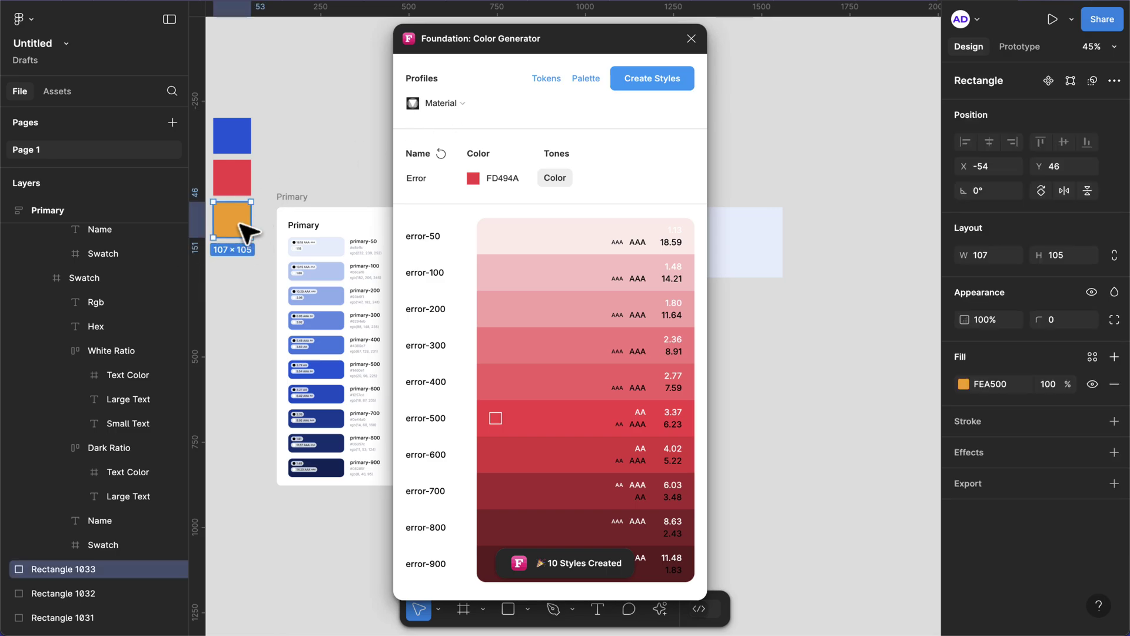
click(1005, 384)
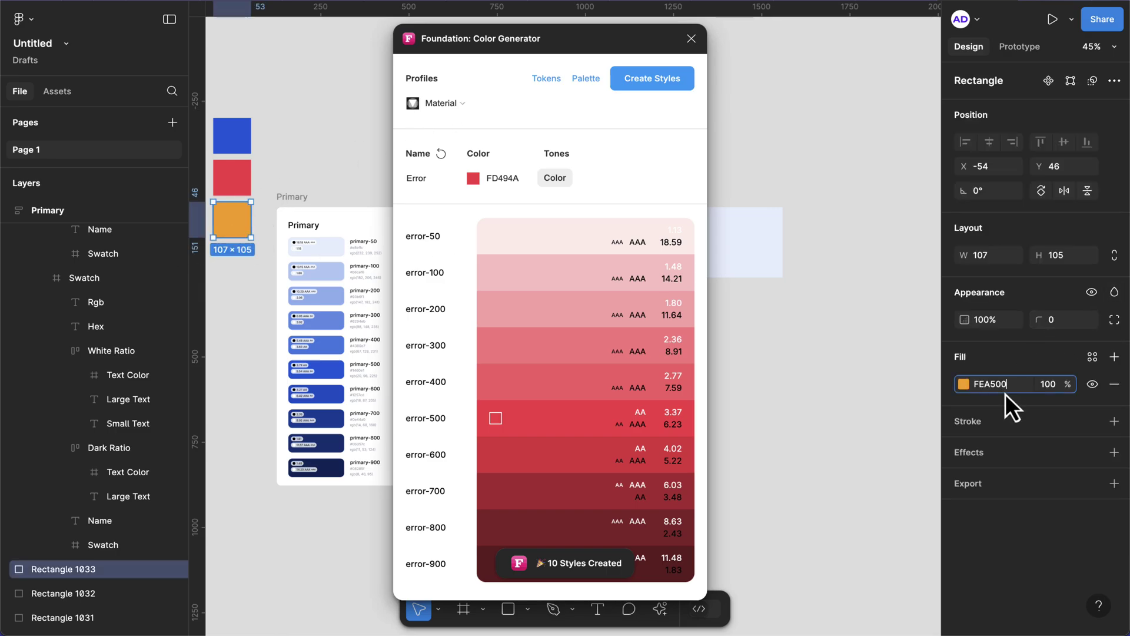
click(495, 176)
text(FEA500)
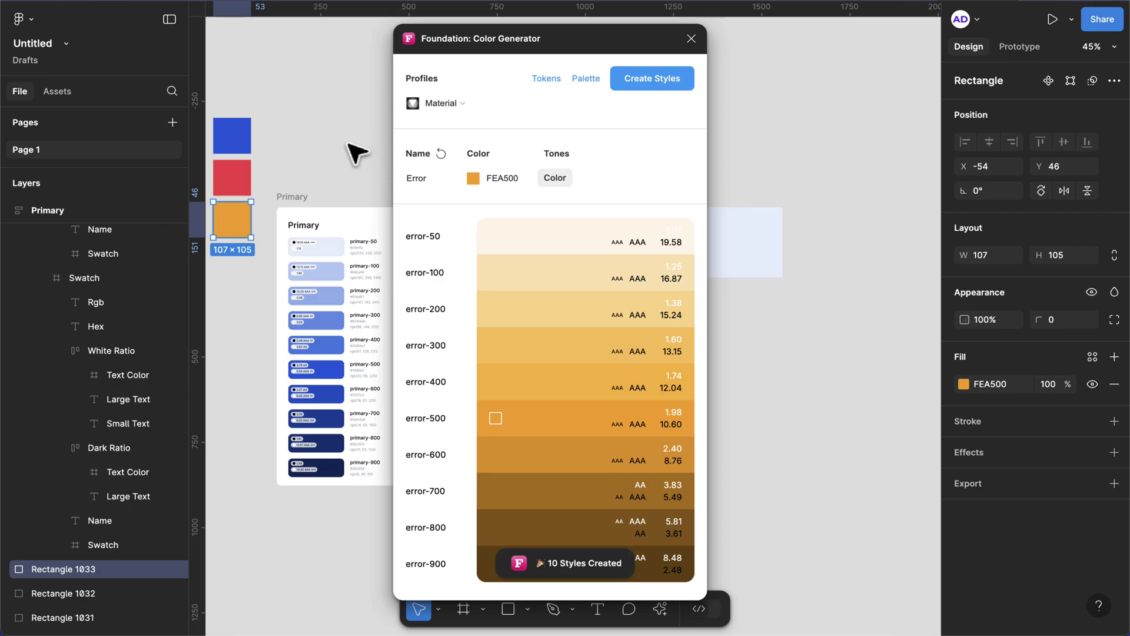
Step: Rename the palette 'warning', create its colour styles, and add the Warning palette frame
click(409, 178)
double_click(412, 179)
text(warning)
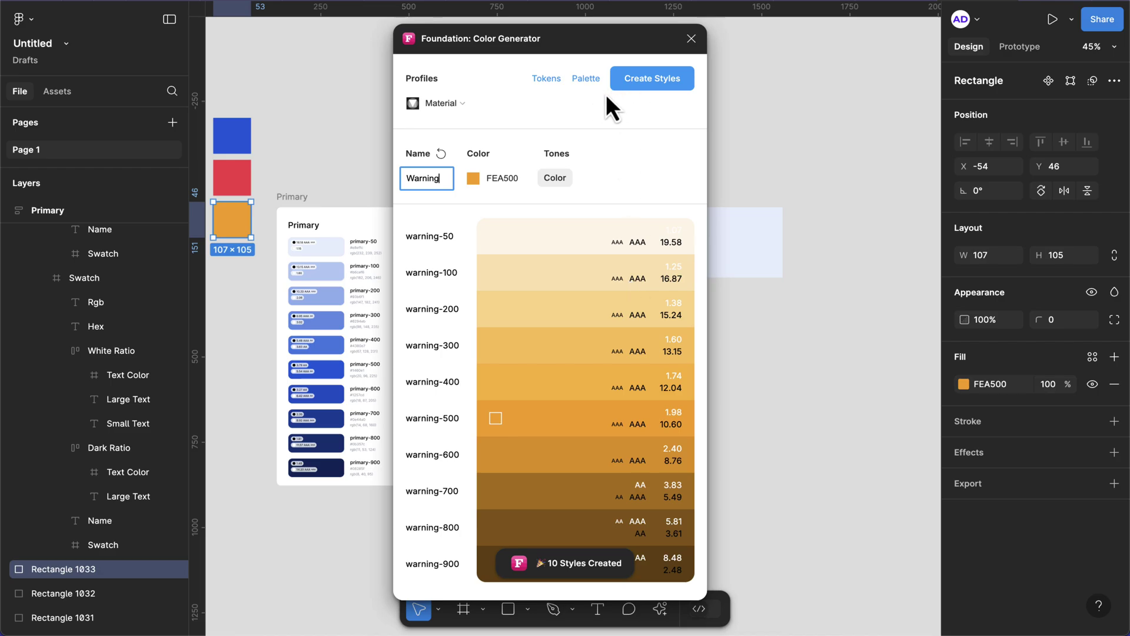
click(634, 83)
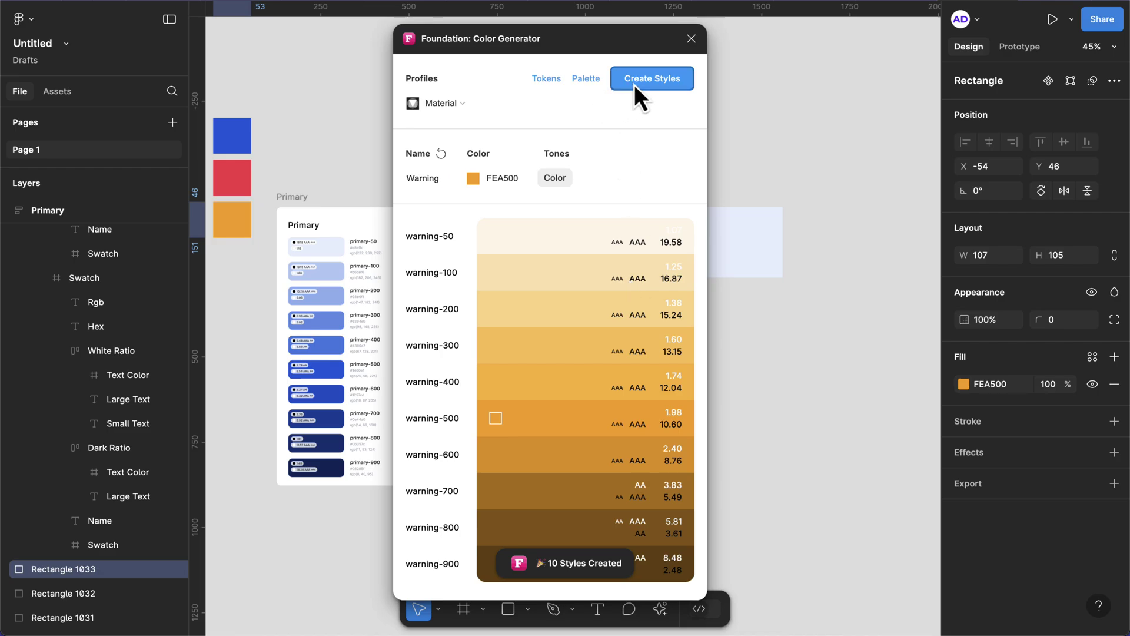
click(583, 80)
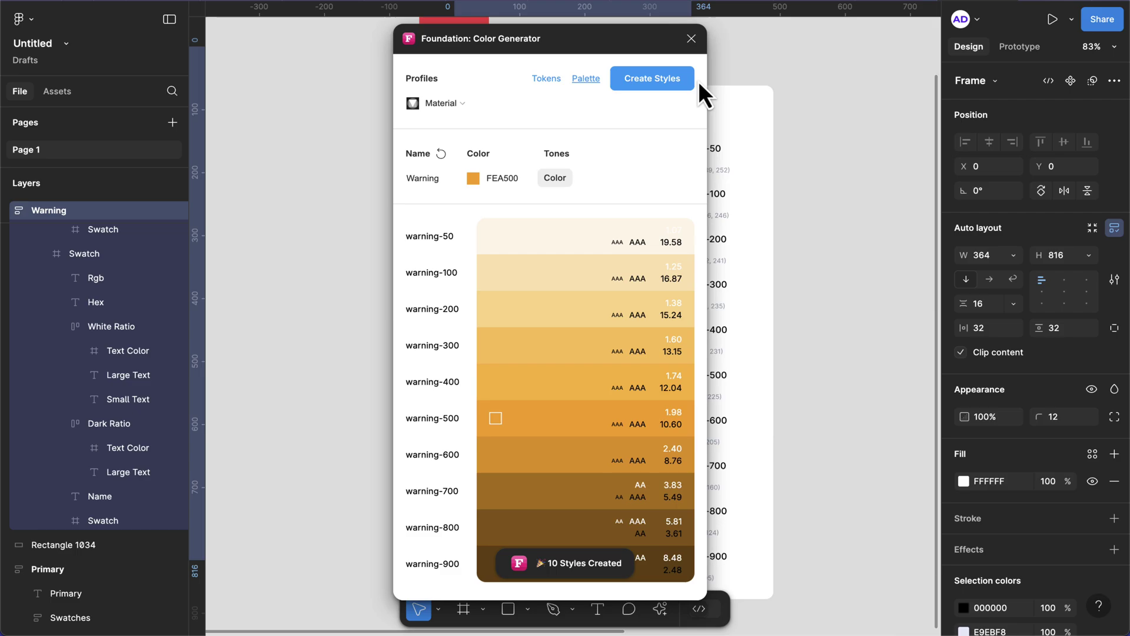
Step: Move the Warning frame right of the Primary frame and delete the light-blue rectangle
click(691, 39)
scroll(683, 183, down, 3)
scroll(565, 114, right, 5)
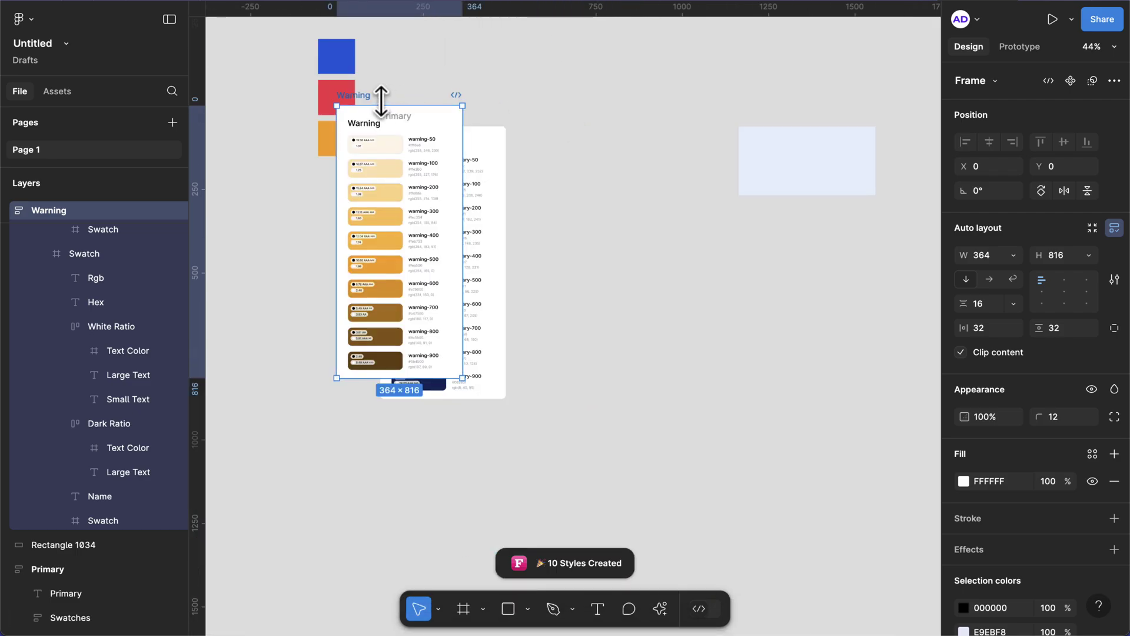
drag(359, 100, 553, 121)
scroll(548, 121, down, 3)
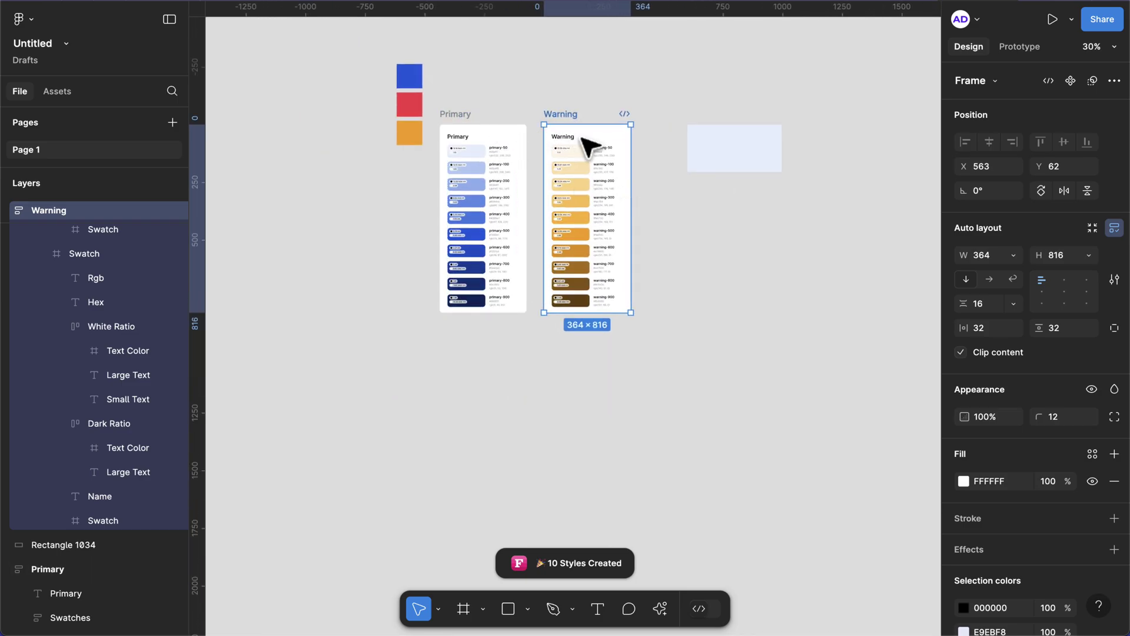
scroll(585, 143, up, 2)
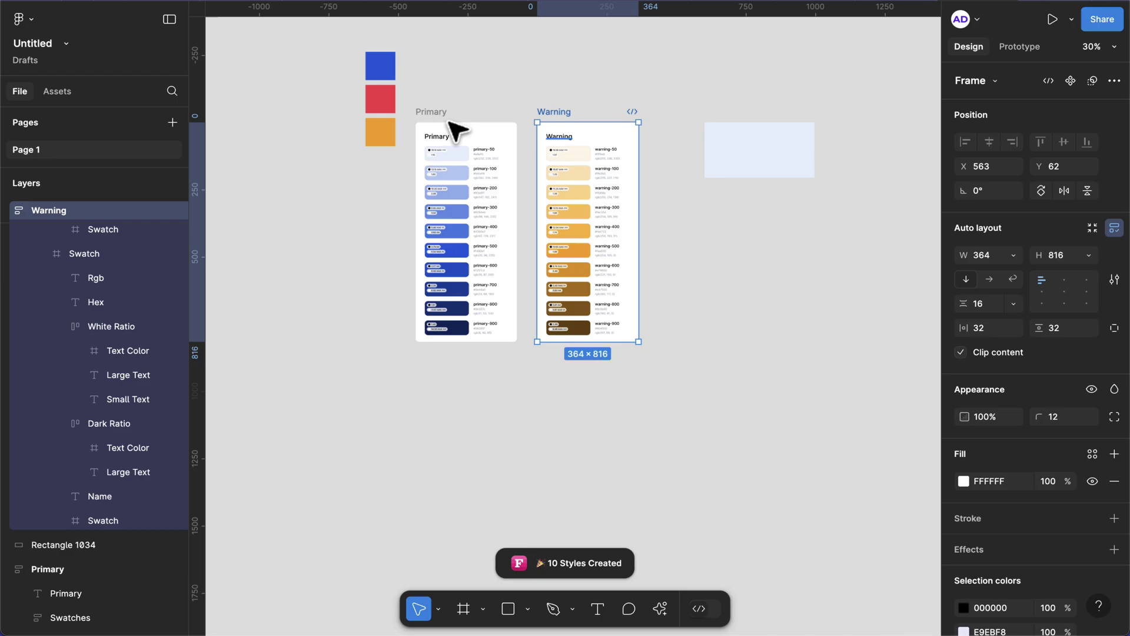
click(728, 161)
key(Delete)
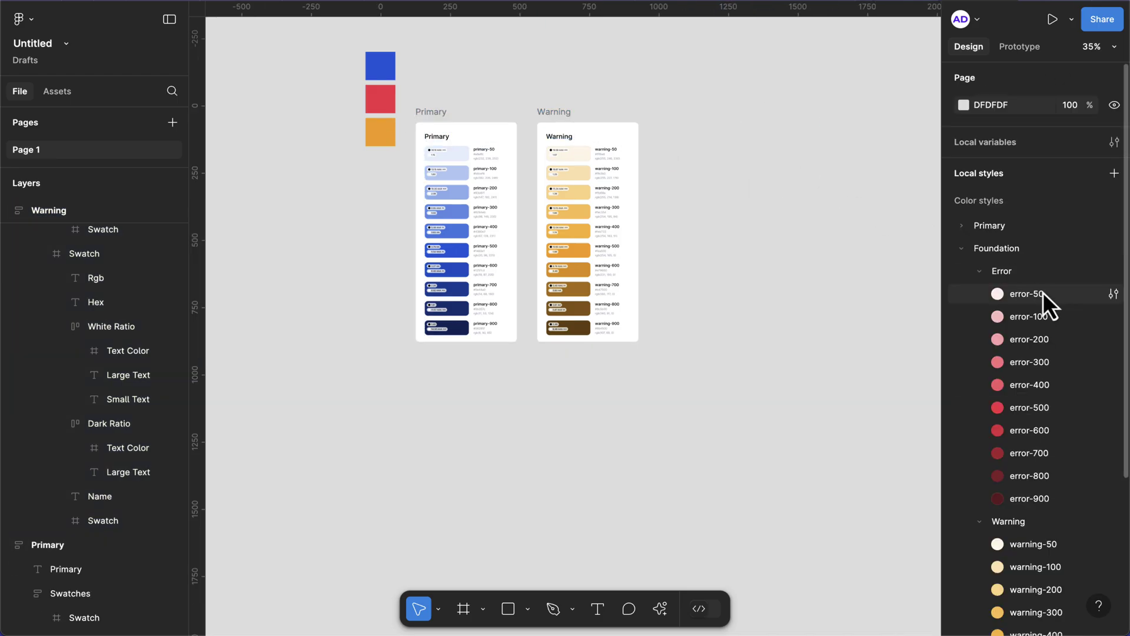
Step: Drag the Error and Warning style groups out of Foundation to the top level
click(975, 272)
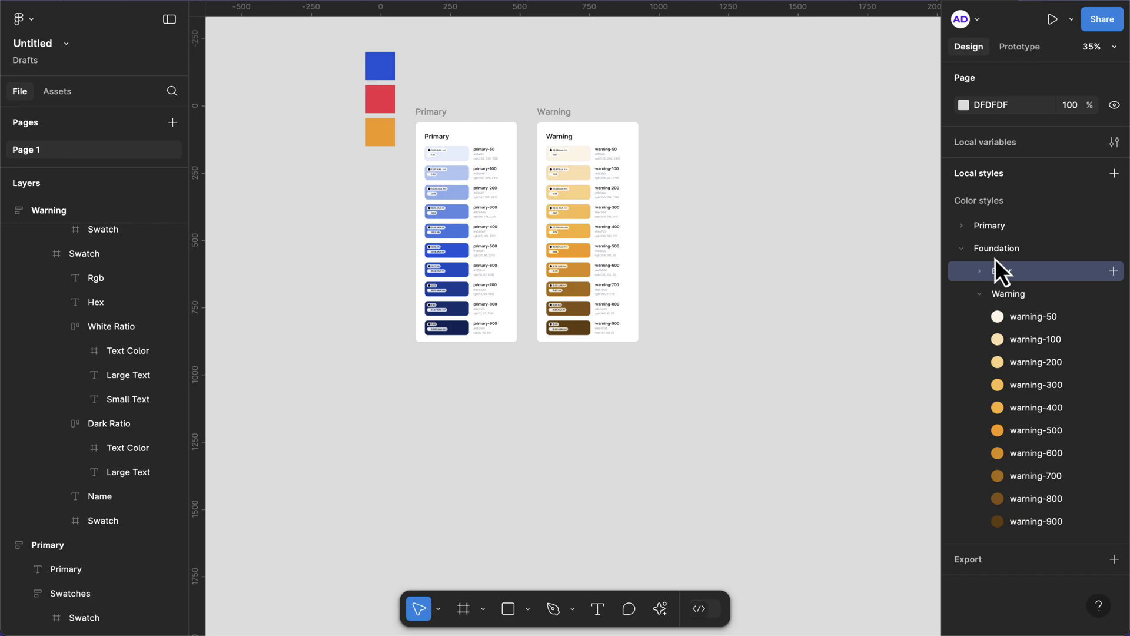
drag(995, 259, 997, 245)
click(1004, 295)
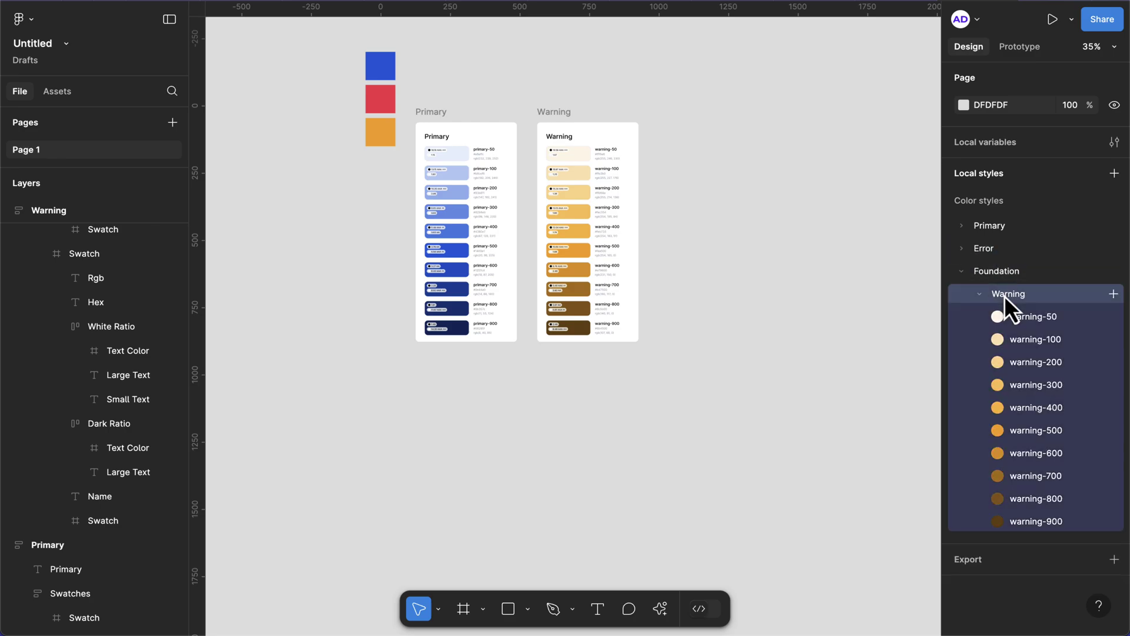
drag(1004, 296, 996, 262)
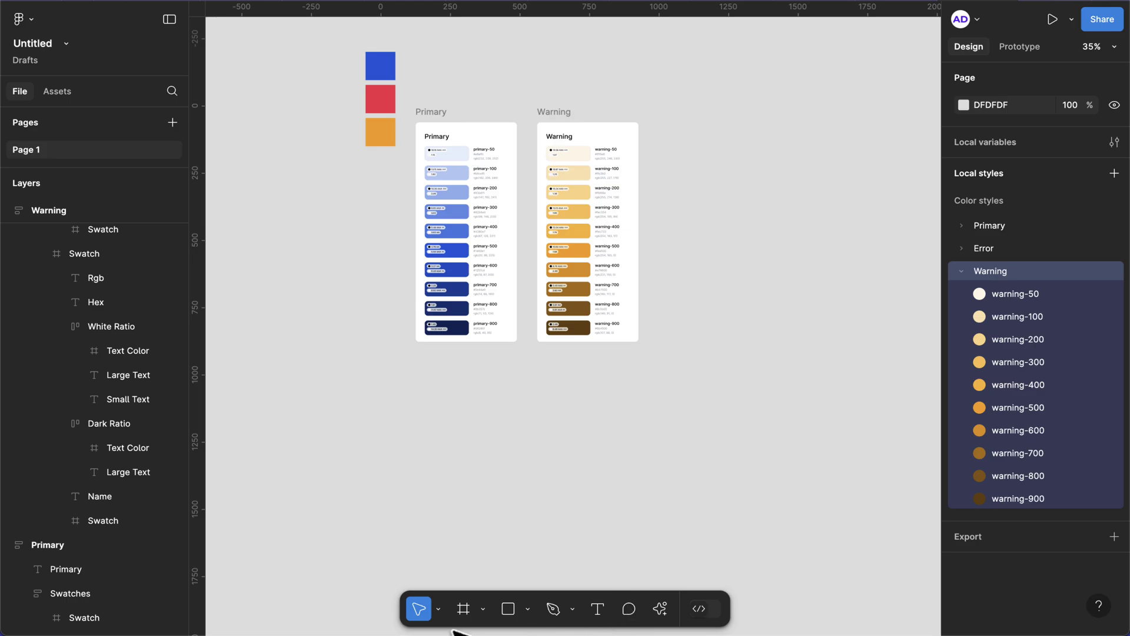
Step: Add an iPhone 16 frame and line it up beside the Warning palette
click(484, 609)
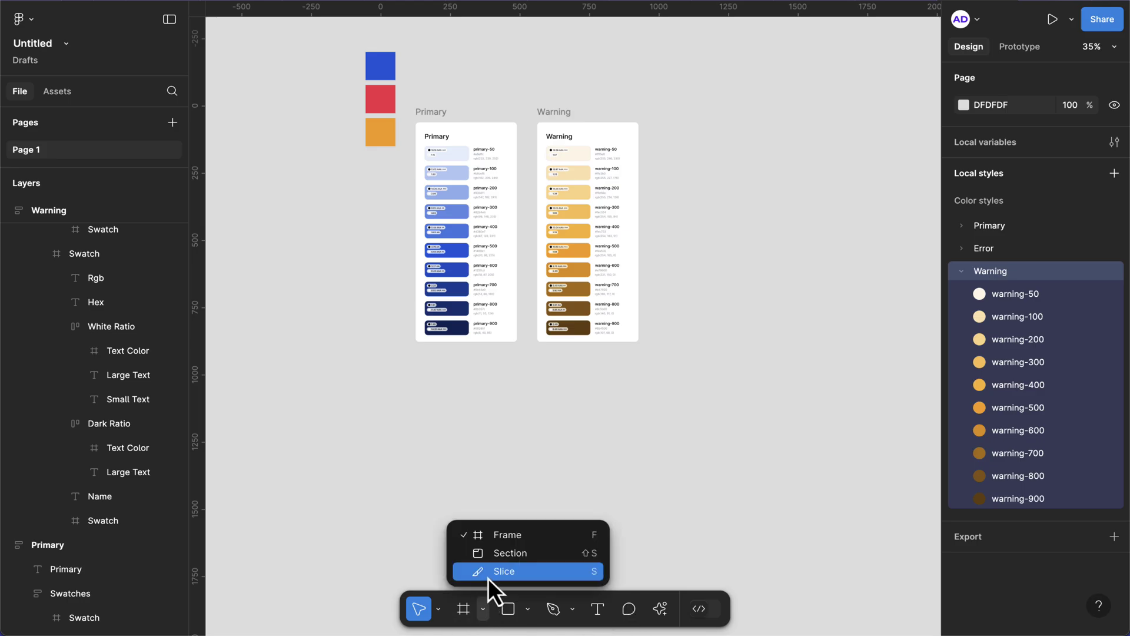
click(469, 605)
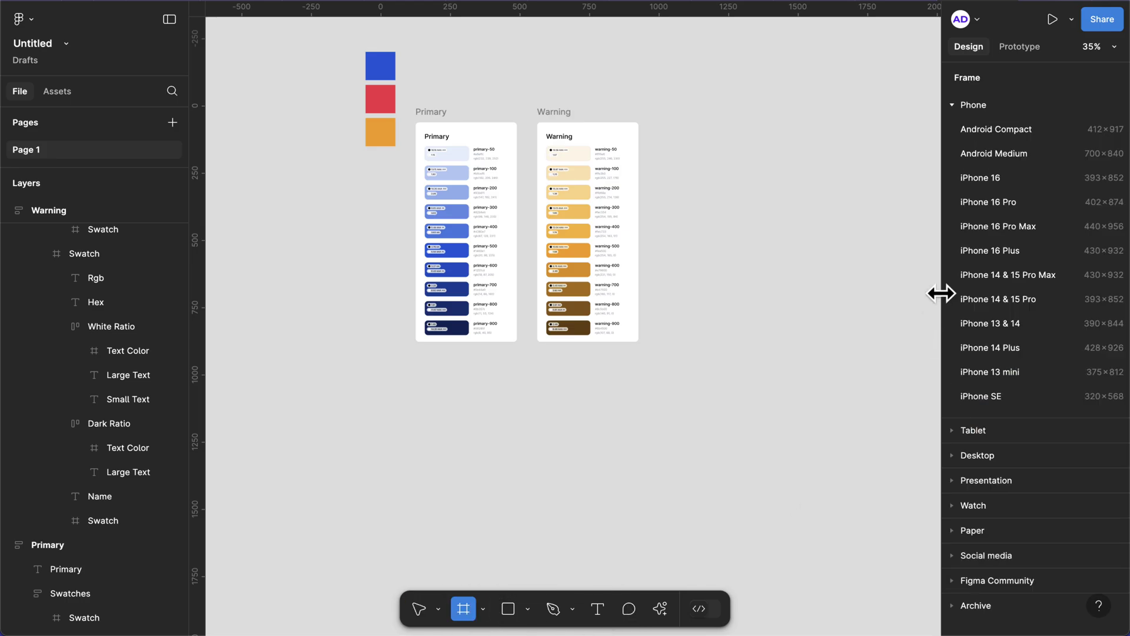
click(1009, 178)
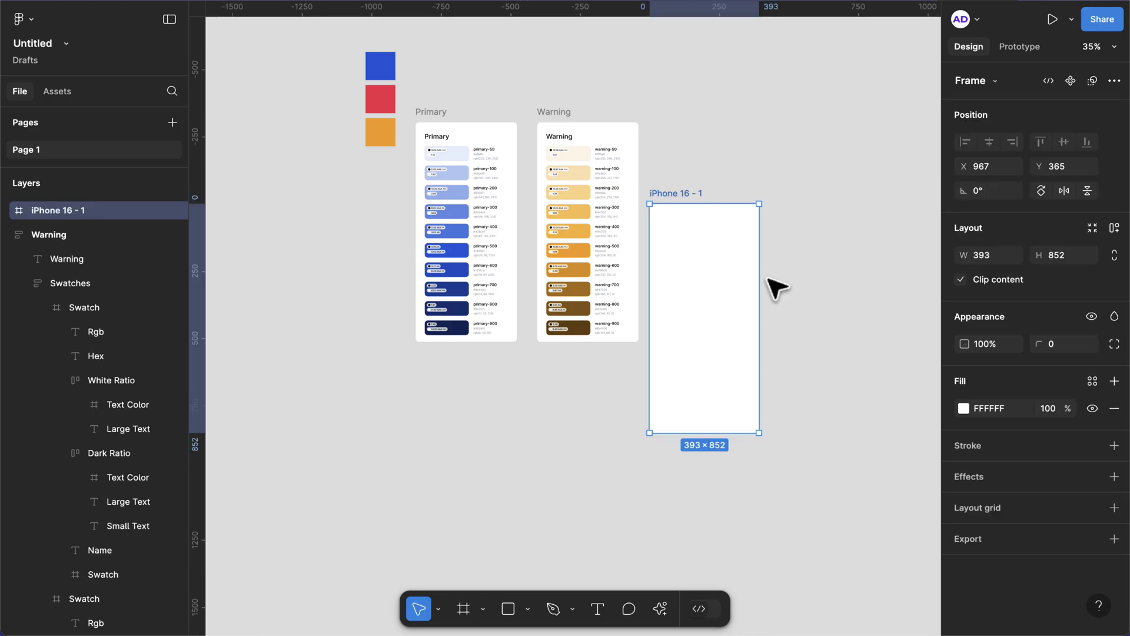
mouse_move(729, 247)
mouse_down()
mouse_move(728, 203)
mouse_move(727, 228)
mouse_up()
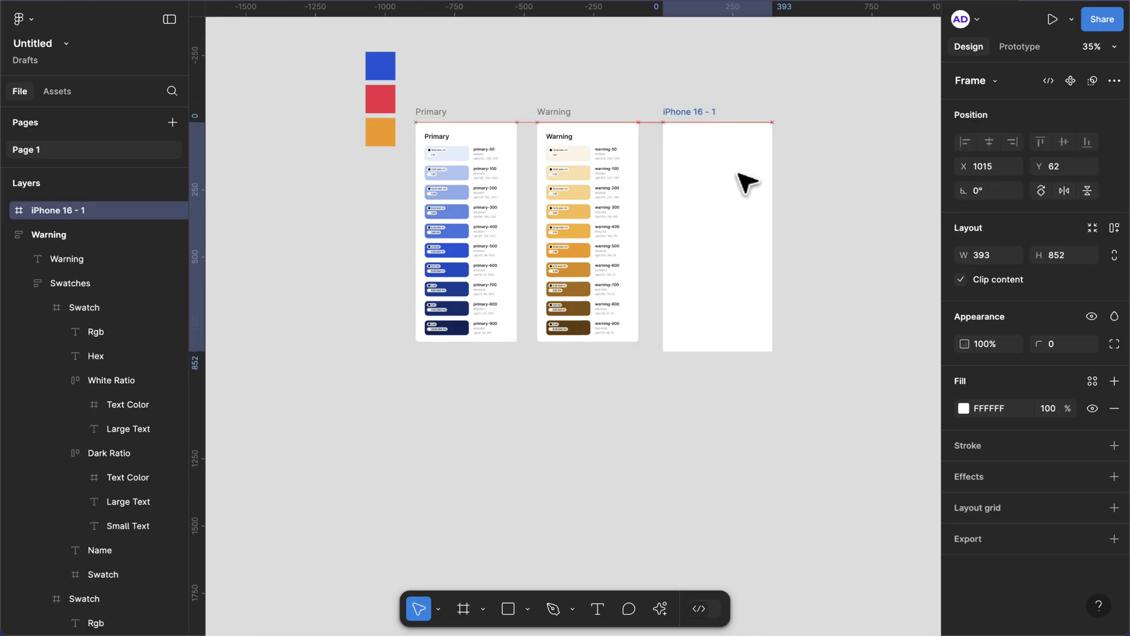
Step: Draw a 318×52 card frame near the top of the iPhone frame
scroll(747, 185, up, 5)
key(f)
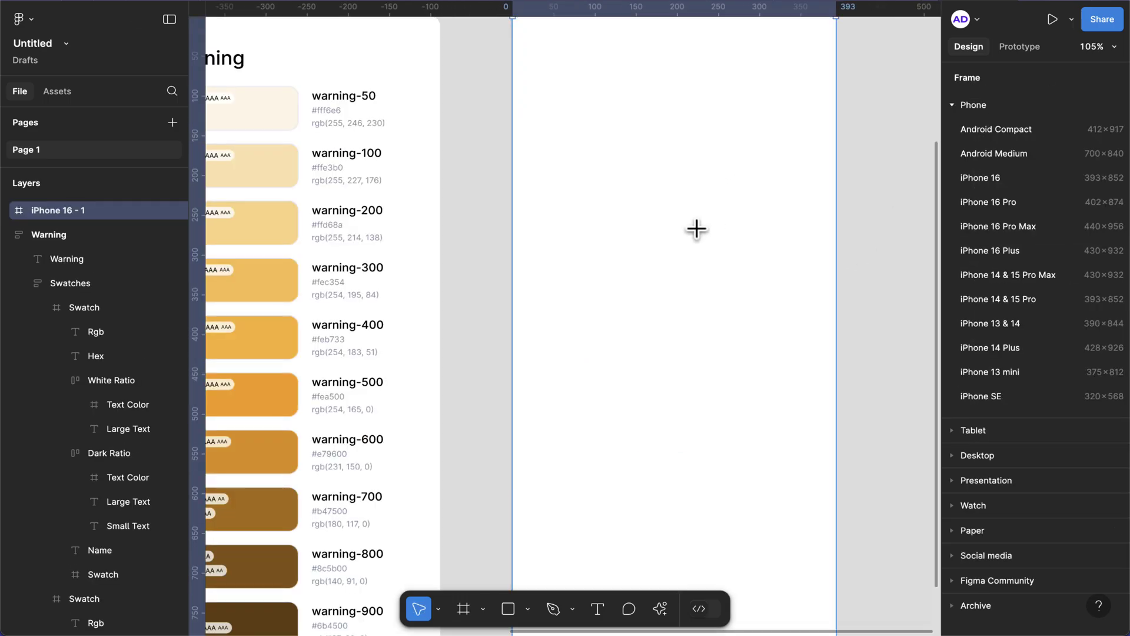
scroll(696, 230, up, 5)
mouse_move(539, 240)
mouse_down()
mouse_move(800, 308)
mouse_move(801, 281)
mouse_up()
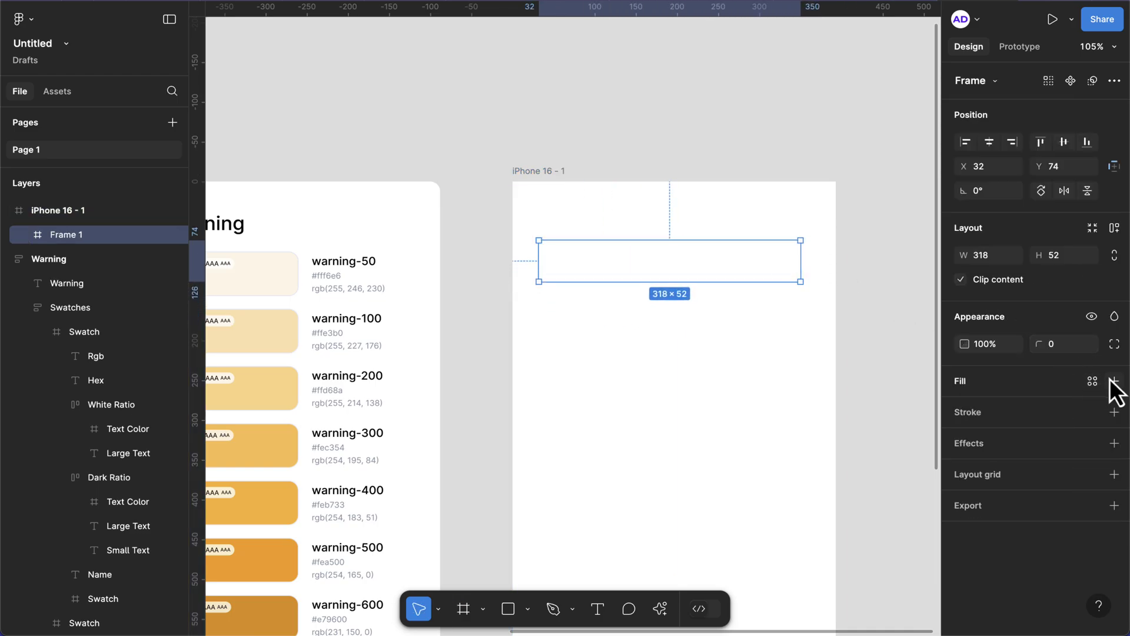
Step: Add a fill to the card and set it to the Primary/primary-50 colour style
click(1113, 382)
click(1093, 382)
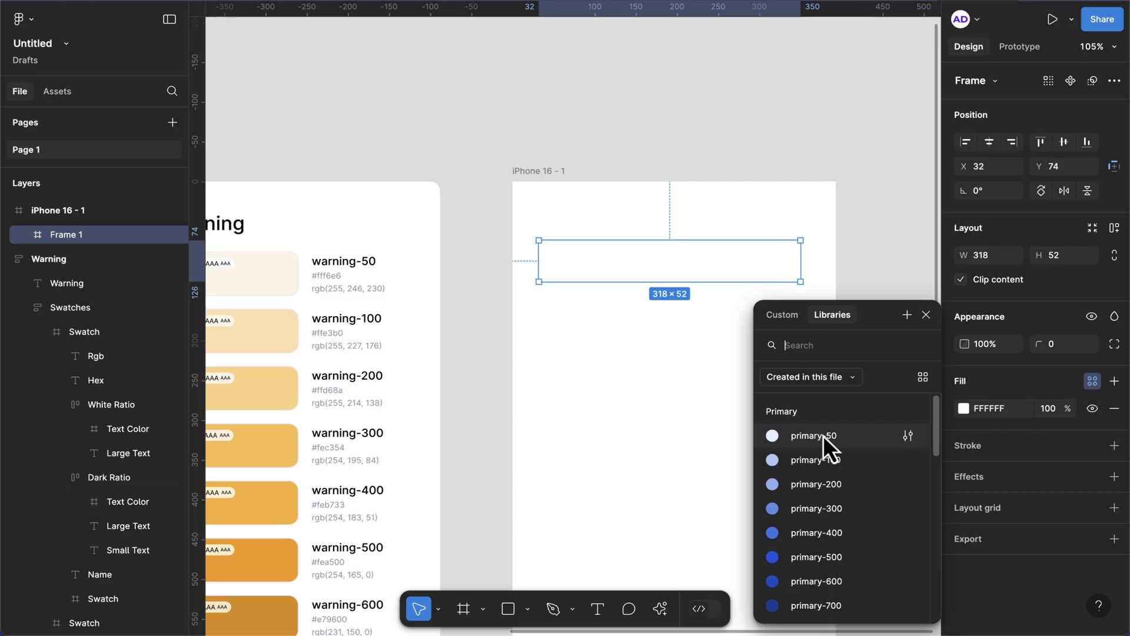
click(922, 377)
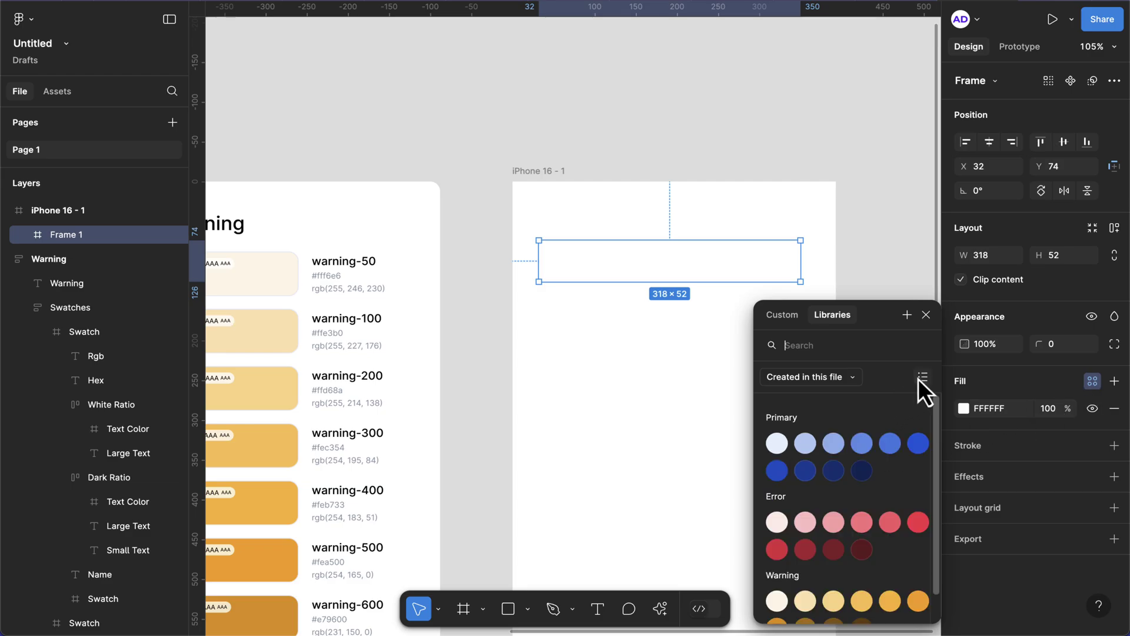
click(777, 443)
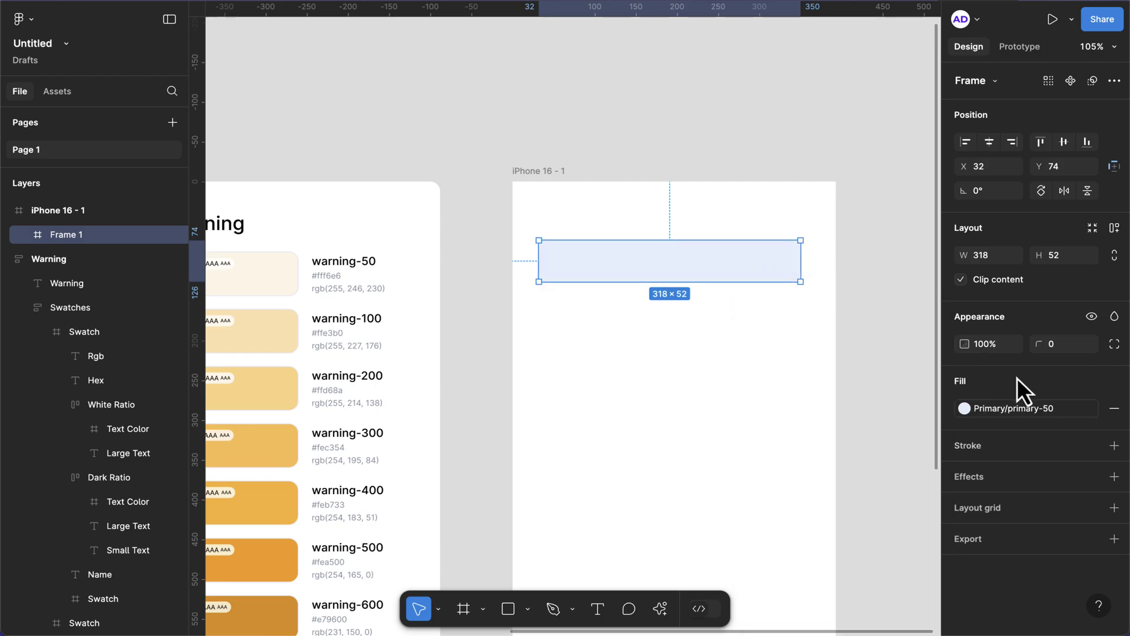
click(1058, 352)
Step: Round the card's corners to a radius of 8
text(8)
key(Return)
scroll(750, 261, up, 5)
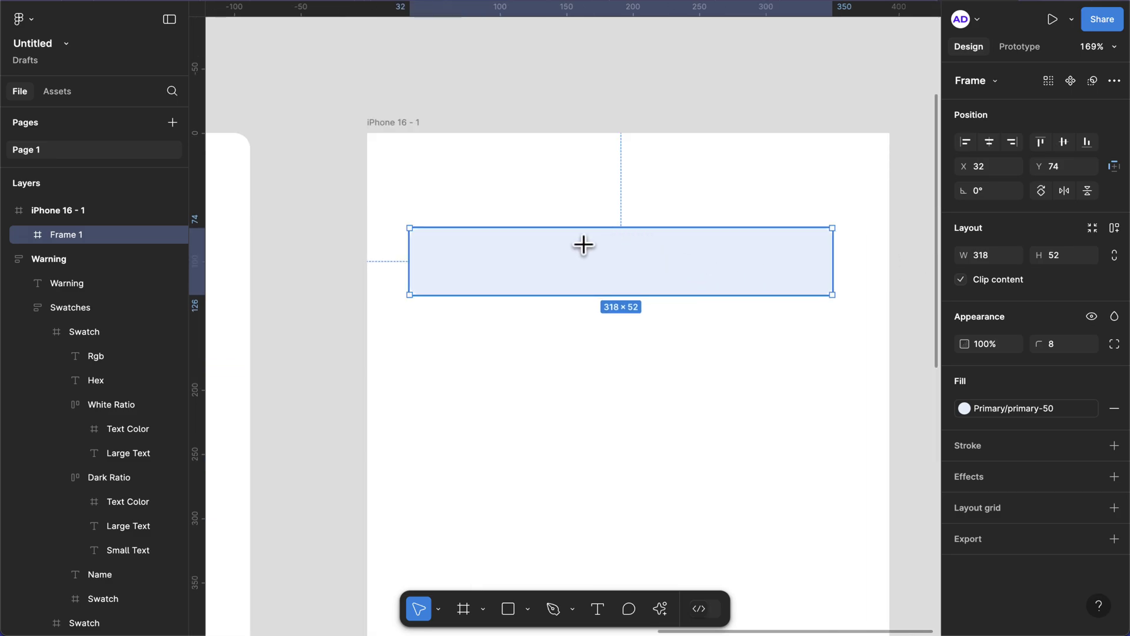
Step: Add a 'Notification' text layer inside the card
key(t)
click(451, 255)
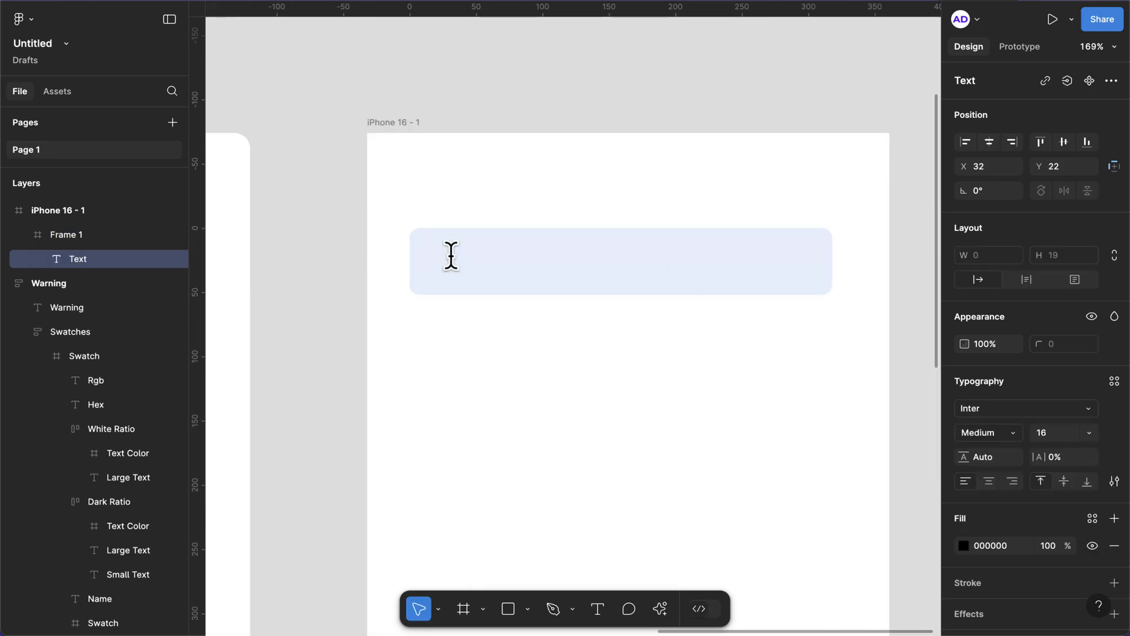
text(Notific)
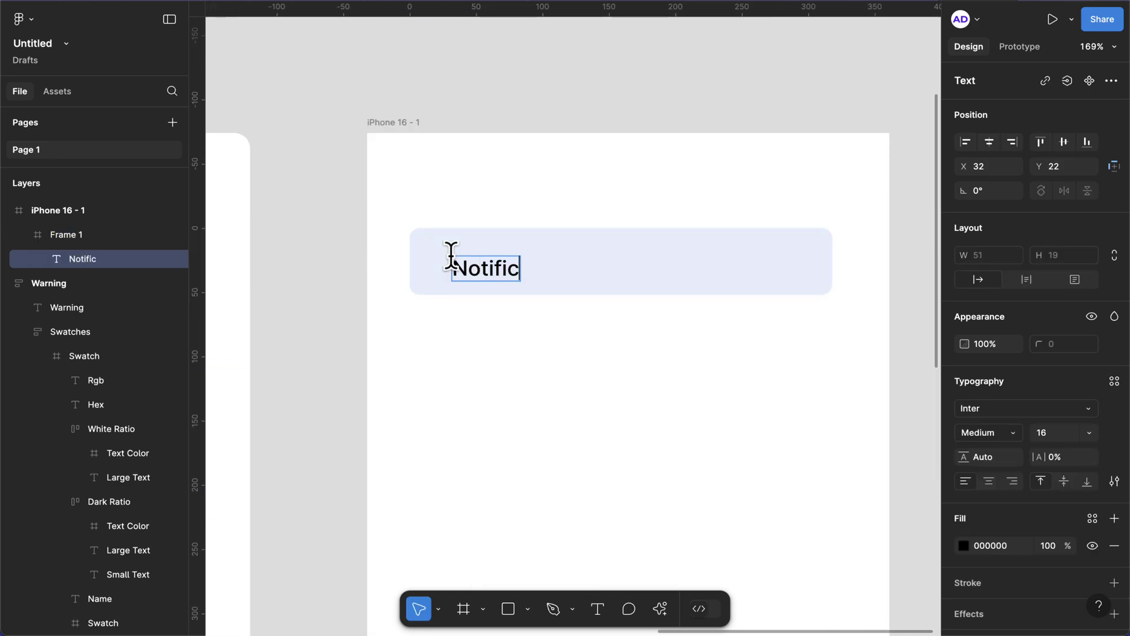
text(ation)
key(Escape)
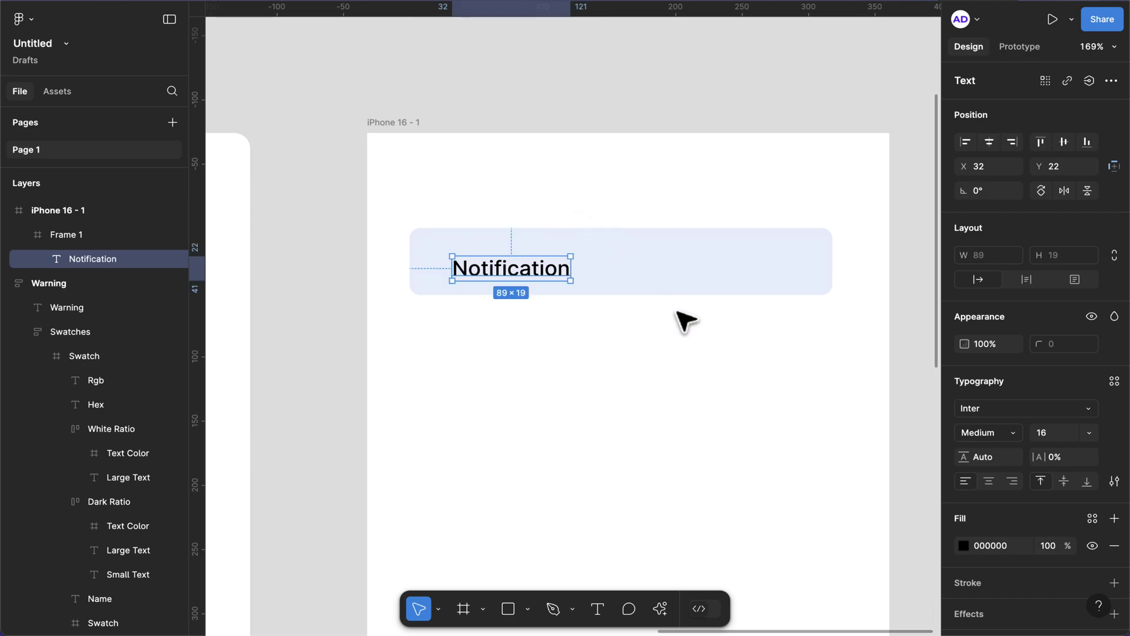
Step: Colour the Notification text primary-500 and nudge it up and left in the card
click(1107, 383)
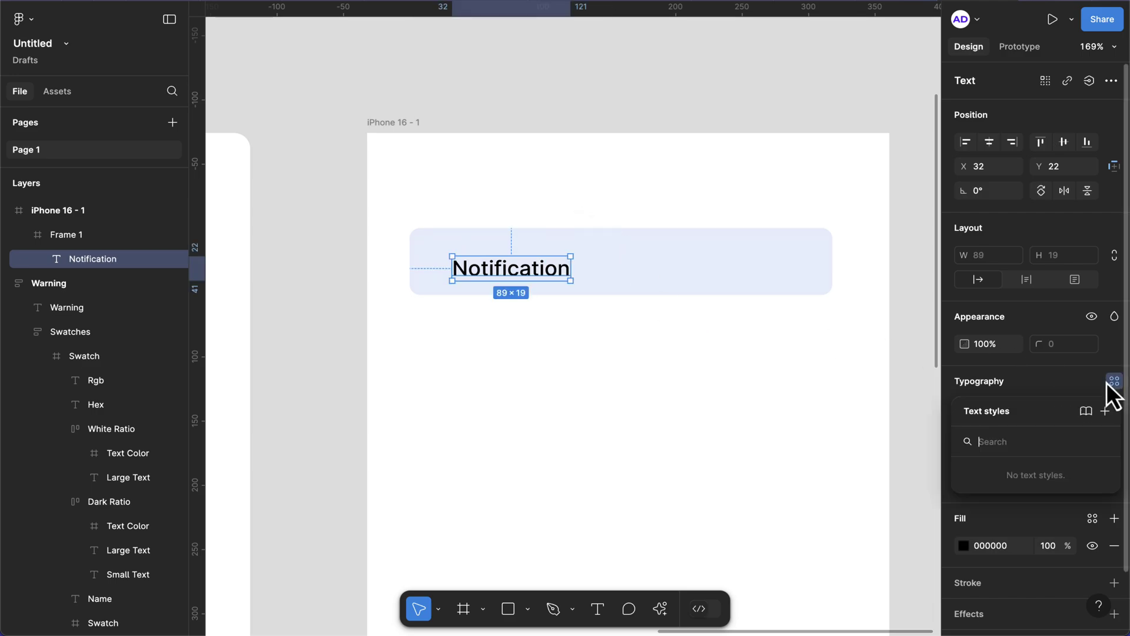
click(1110, 384)
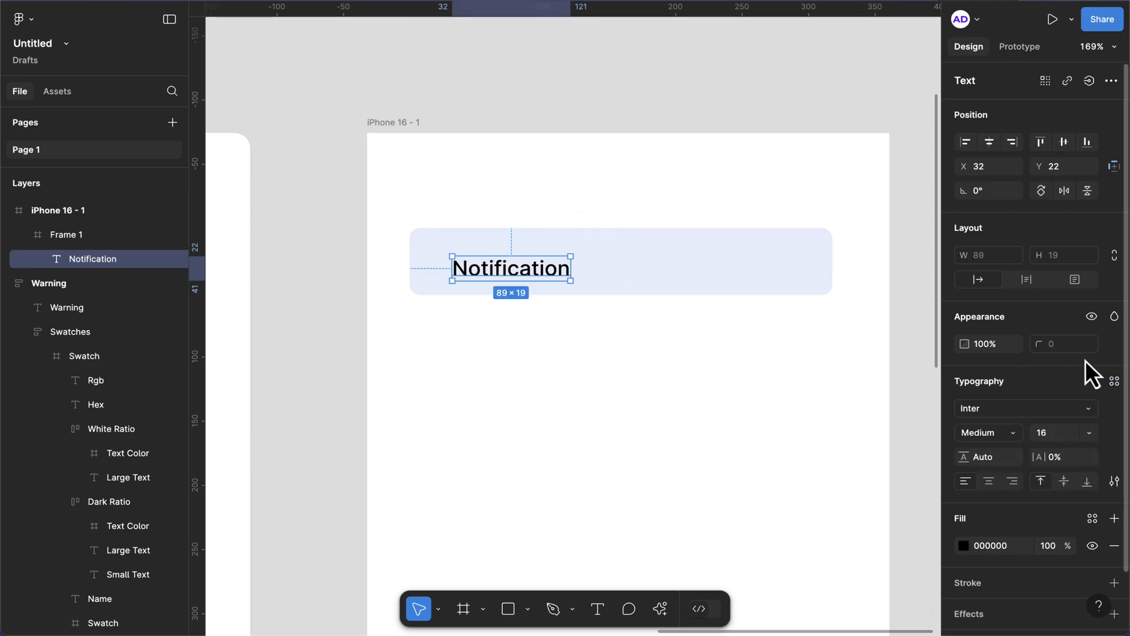
click(1093, 520)
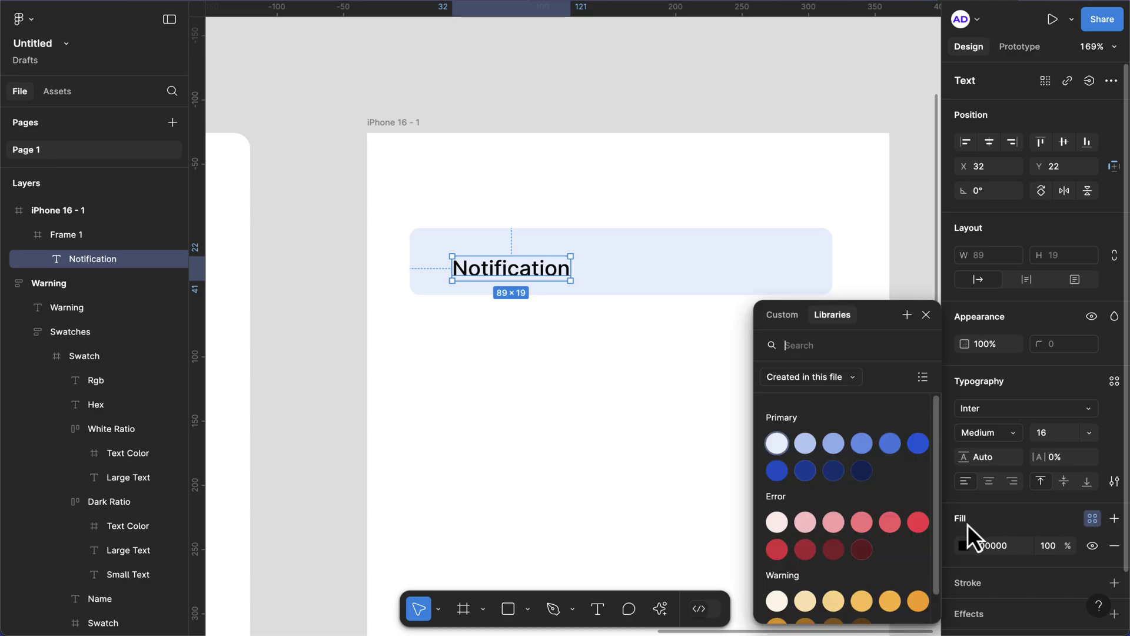
click(916, 444)
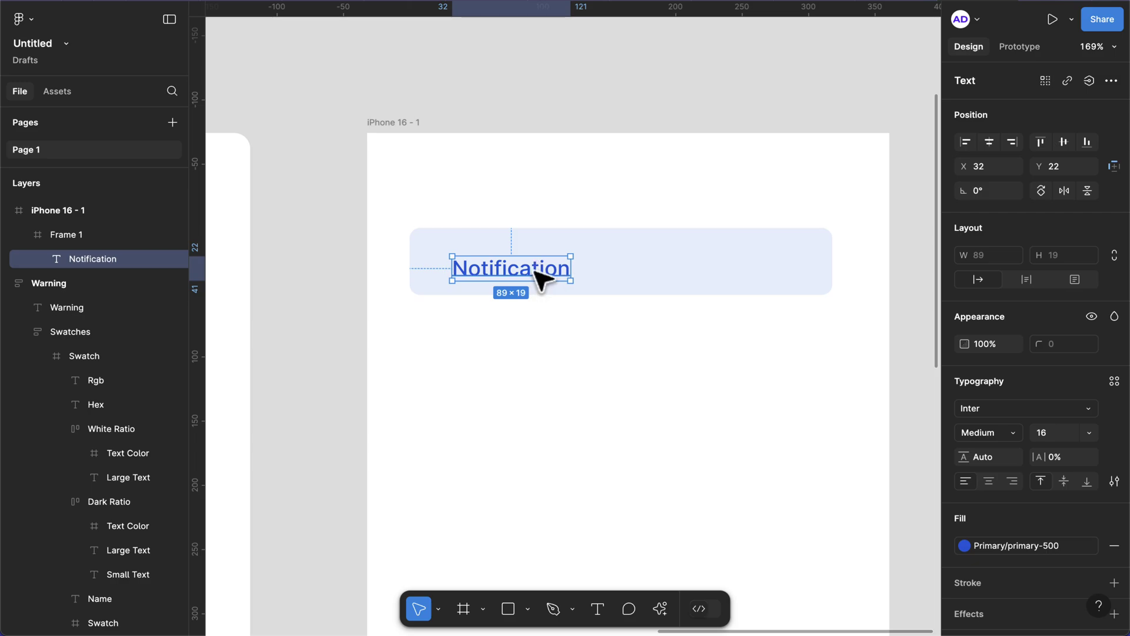
drag(540, 281, 527, 271)
Step: Give the card a border styled Primary/primary-500
scroll(735, 290, up, 2)
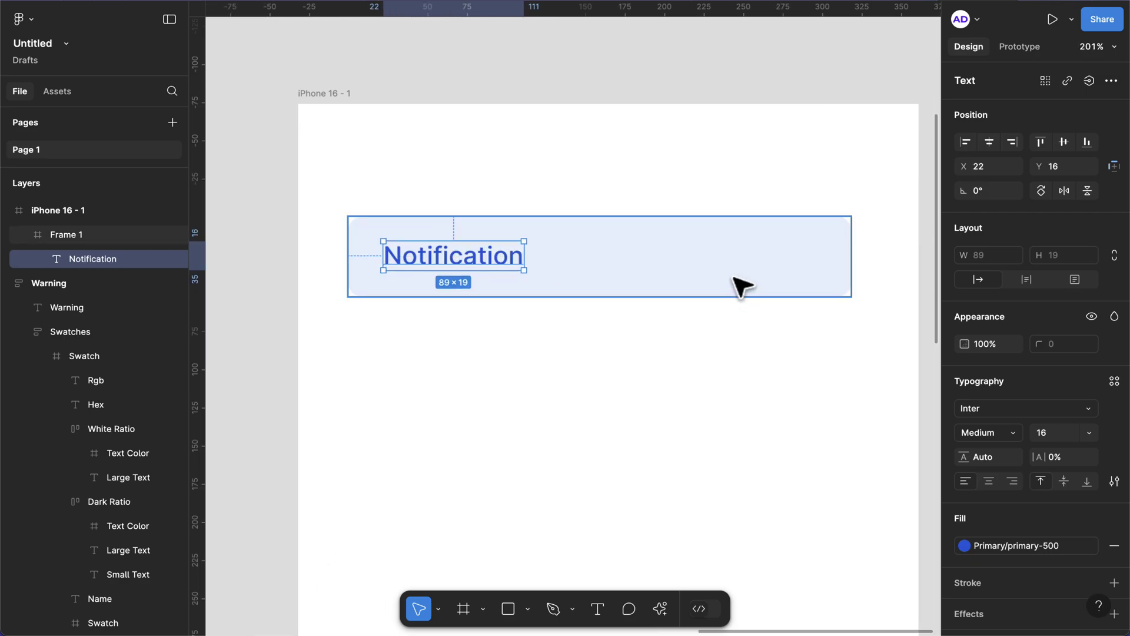
click(740, 286)
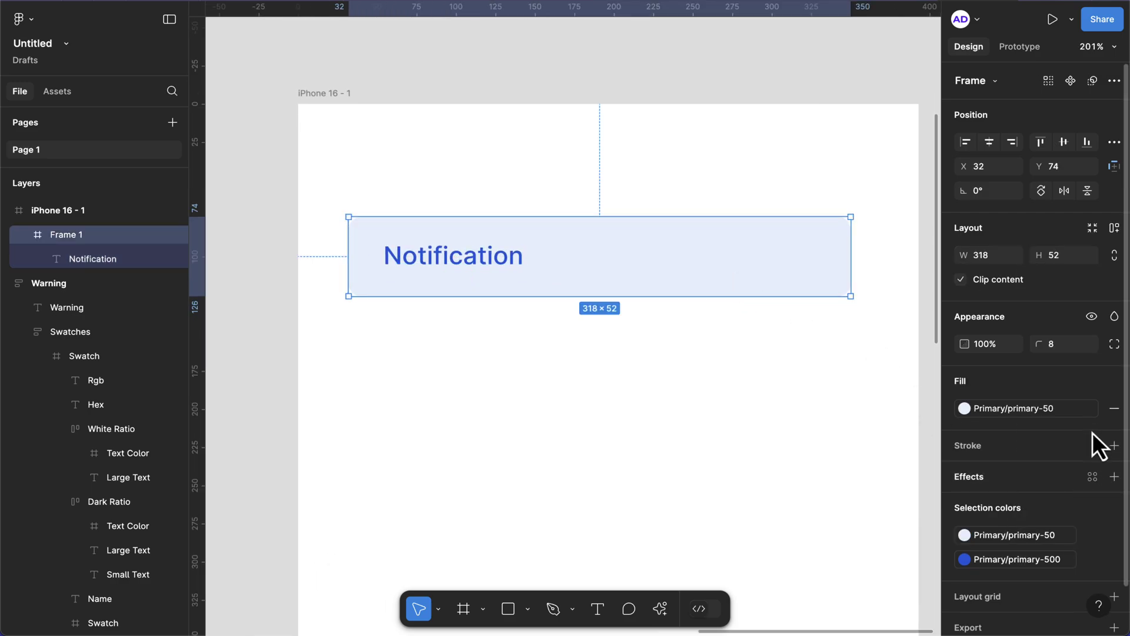
click(1114, 445)
scroll(1086, 450, down, 3)
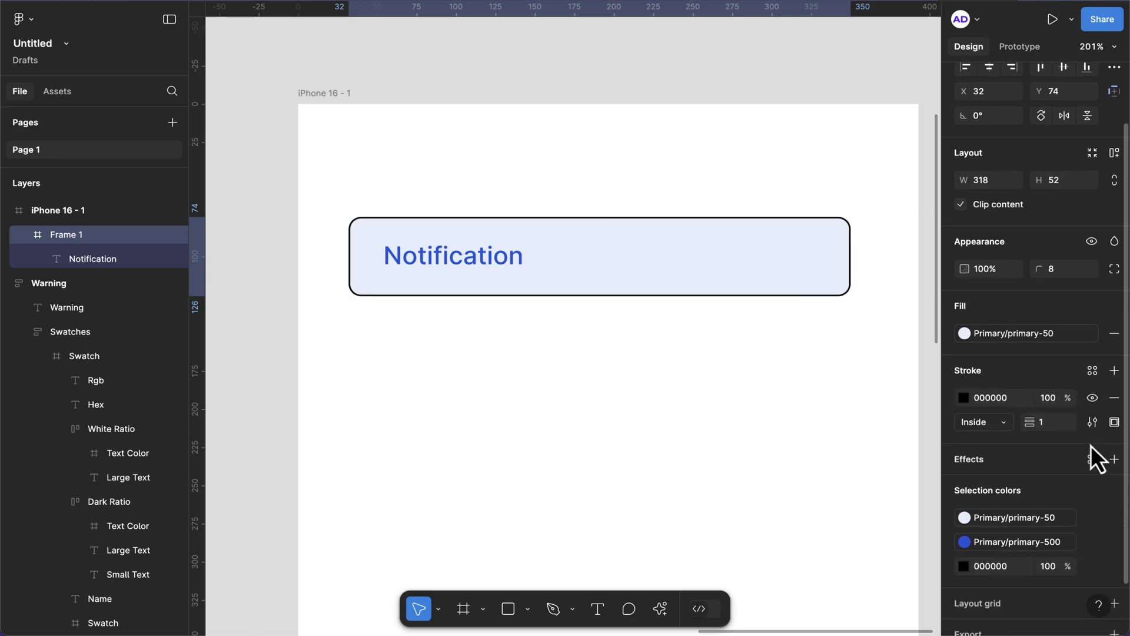
click(1092, 370)
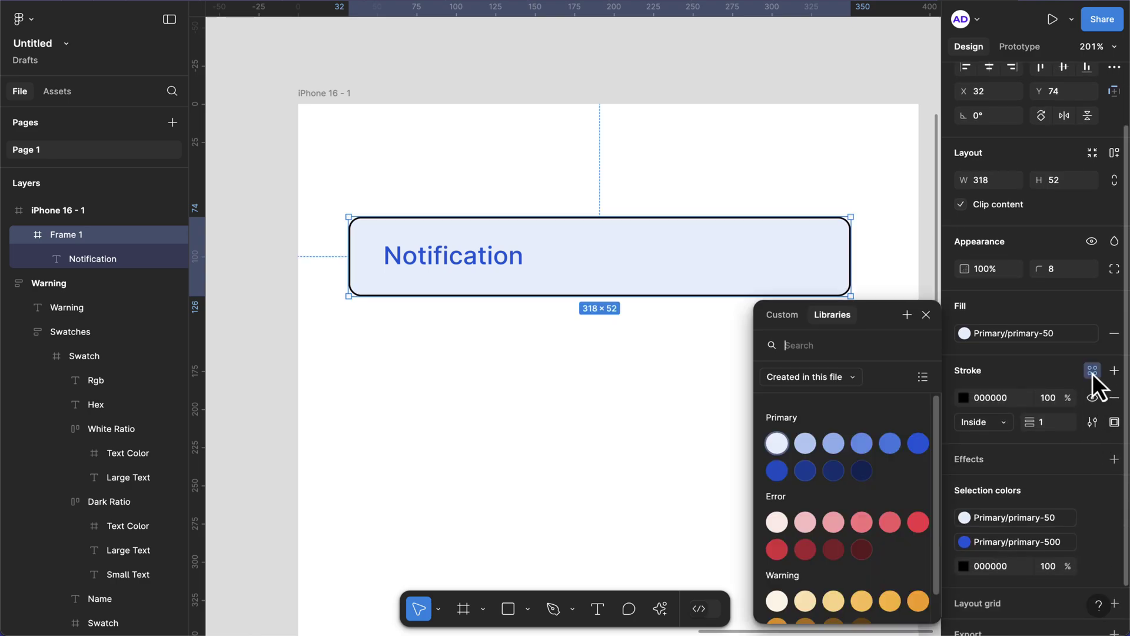
click(918, 444)
click(712, 407)
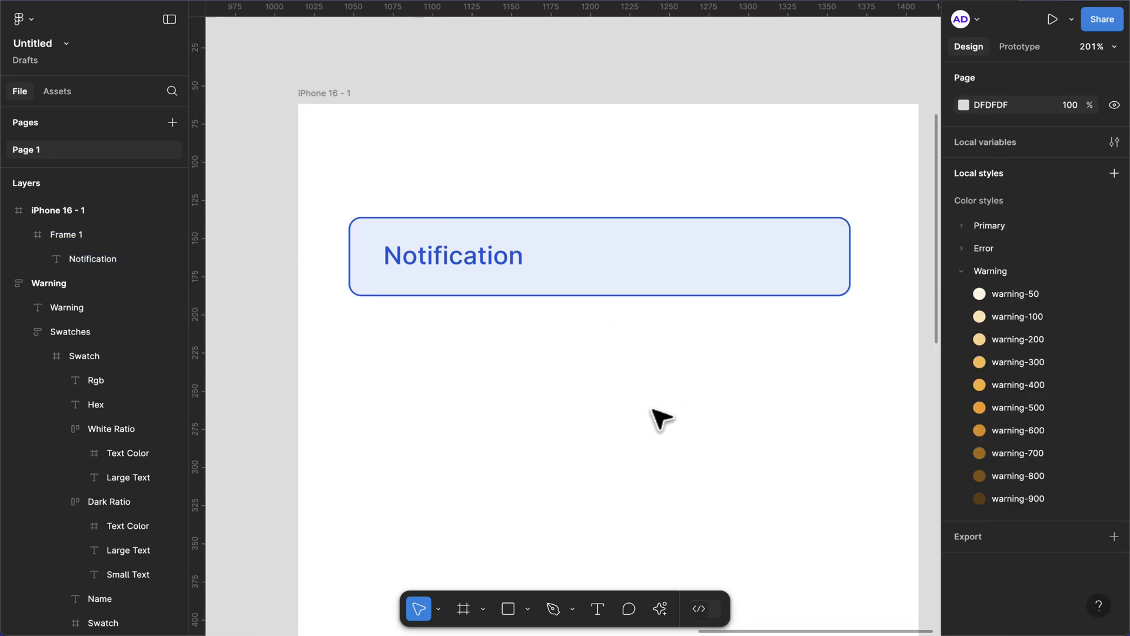